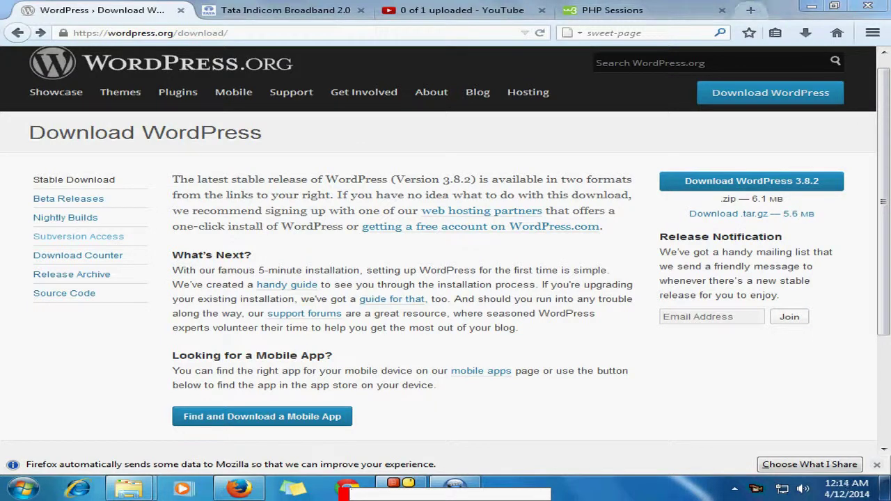
Step: Open the local WordPress site at localhost/wordpress/ in a new browser tab
key(ctrl+t)
text(loca)
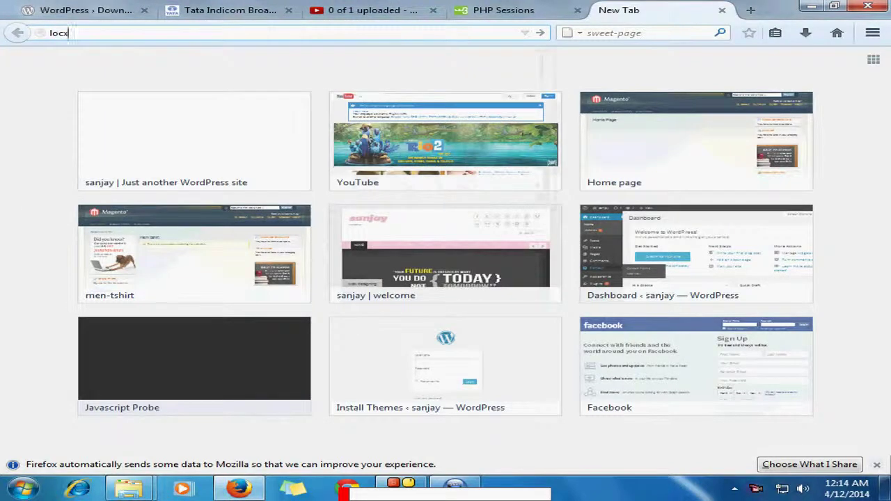
key(BackSpace)
key(BackSpace)
key(BackSpace)
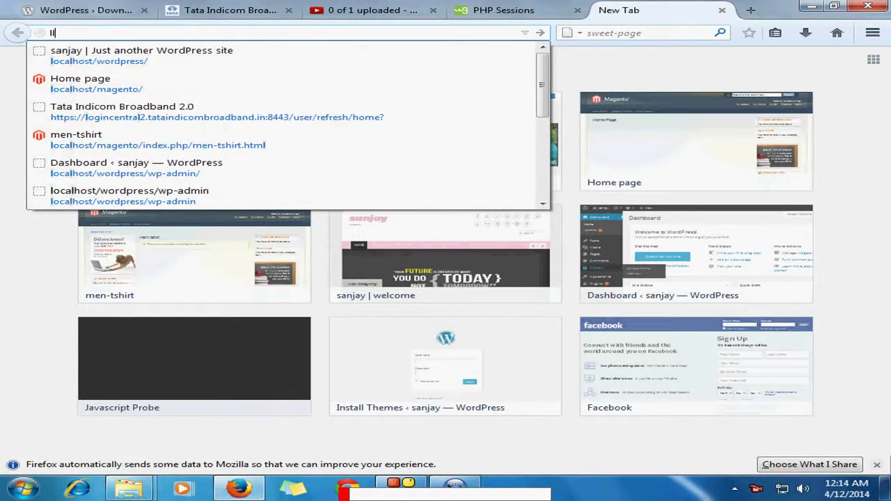
text(l)
key(BackSpace)
key(BackSpace)
text(localhost/)
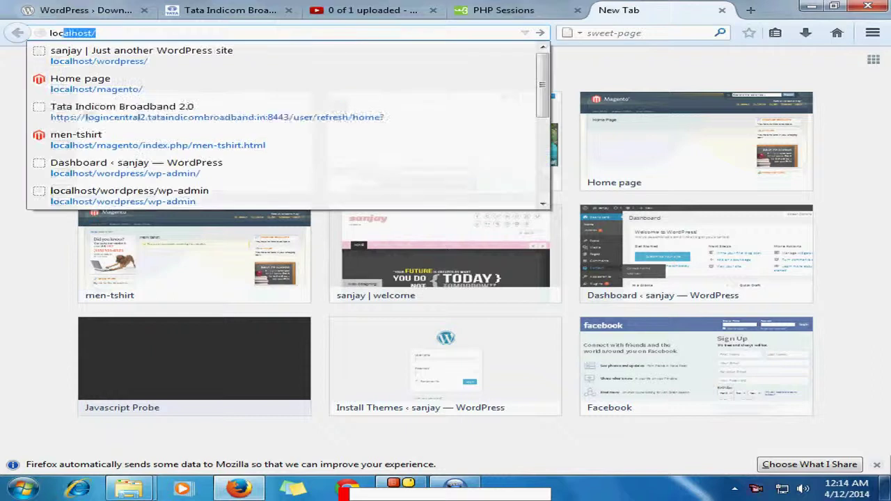
key(Right)
text(w)
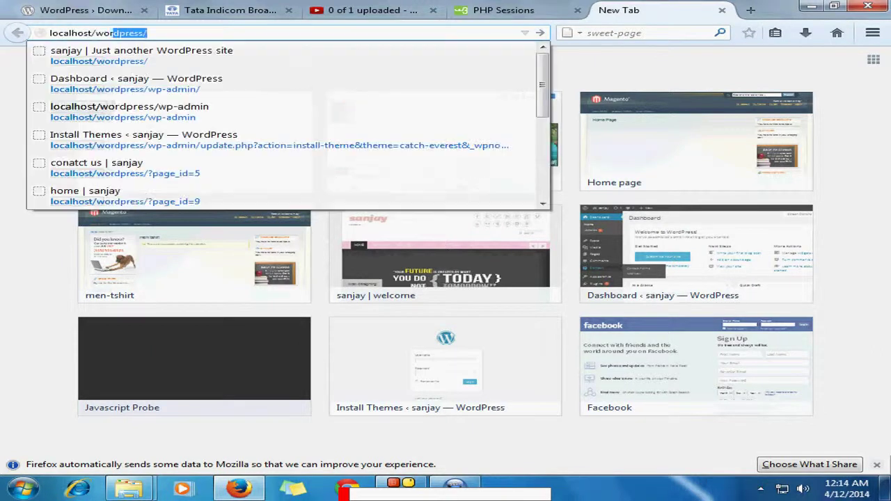
key(Return)
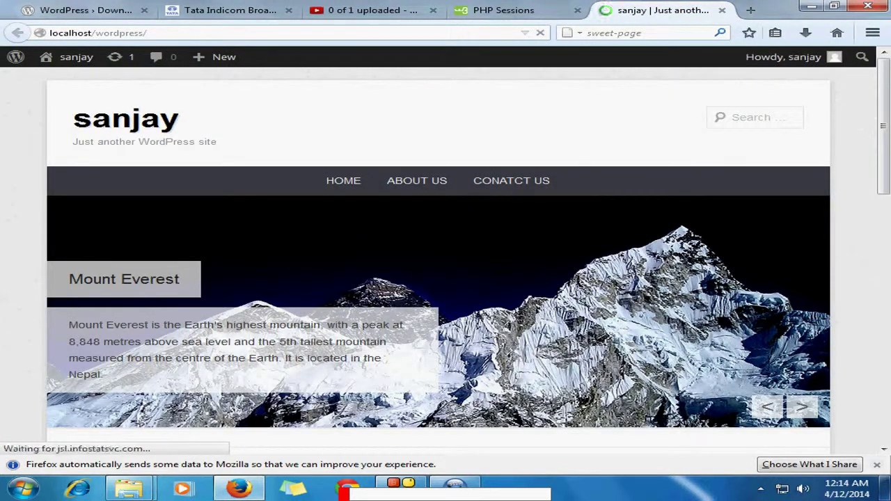
Step: Go to the WordPress admin area and open the Menus page under Appearance
click(15, 57)
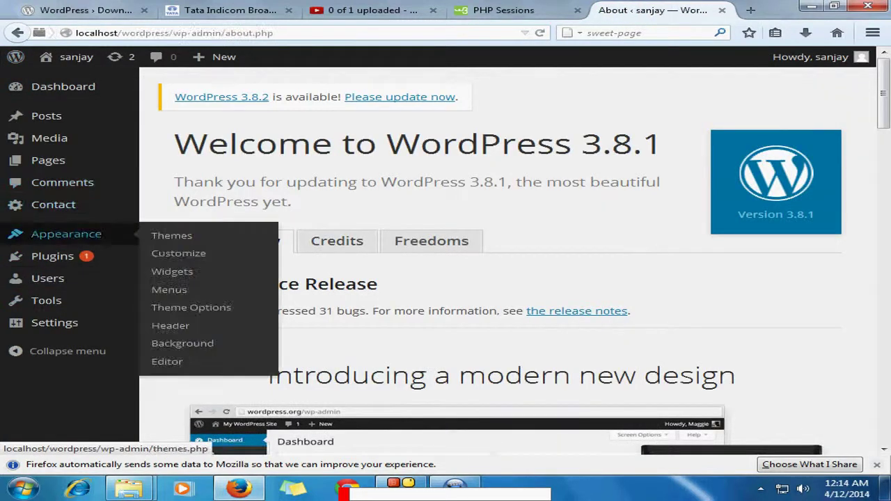
mouse_move(66, 234)
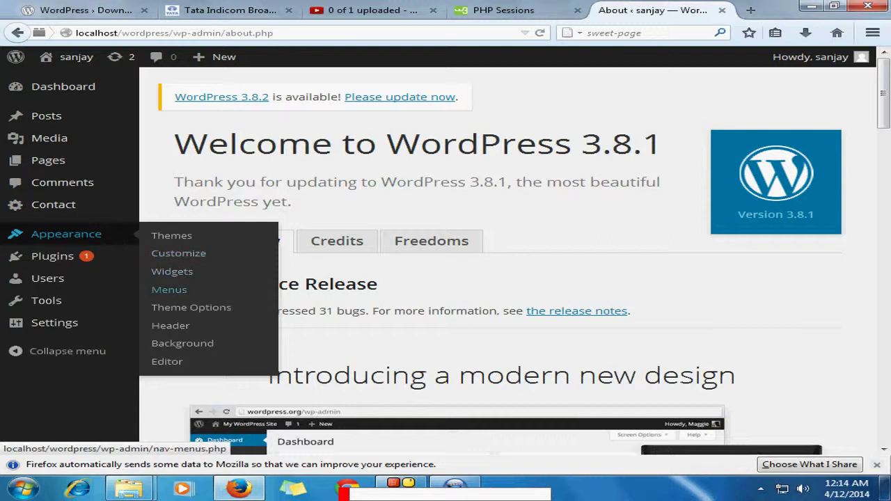
click(169, 289)
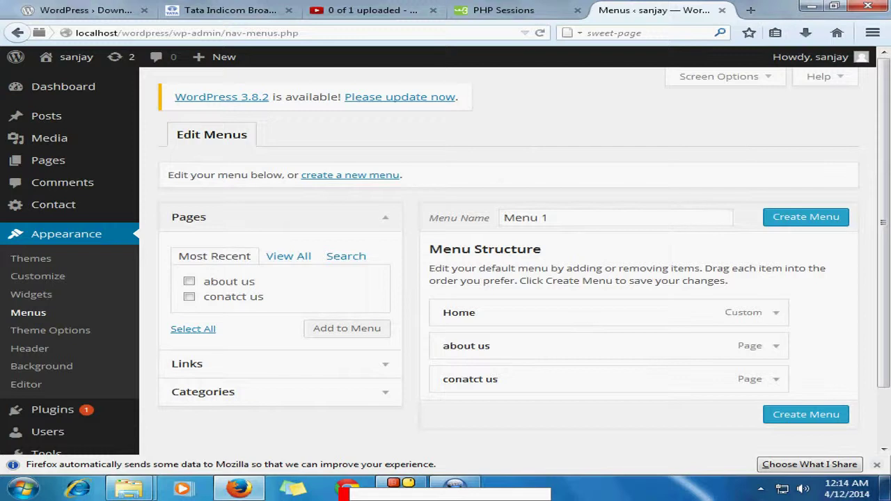
click(281, 364)
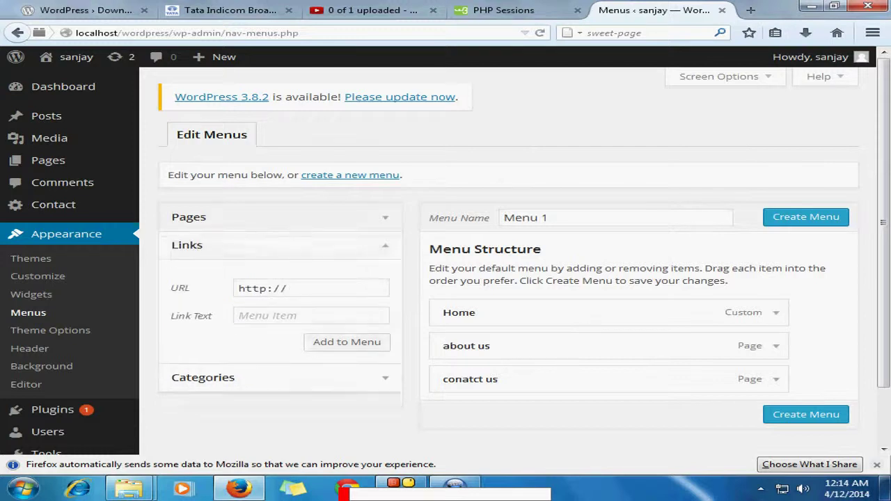
click(310, 288)
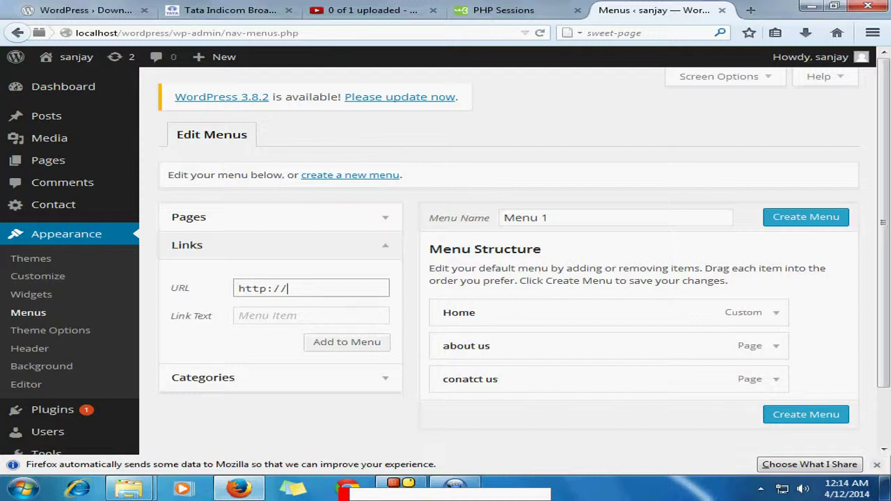
text(www.youtube.com)
key(Tab)
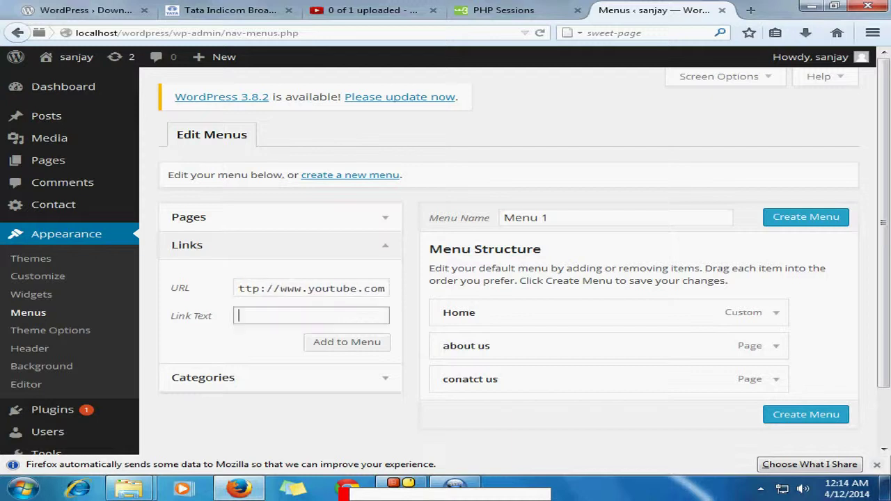
text(youtube)
key(Return)
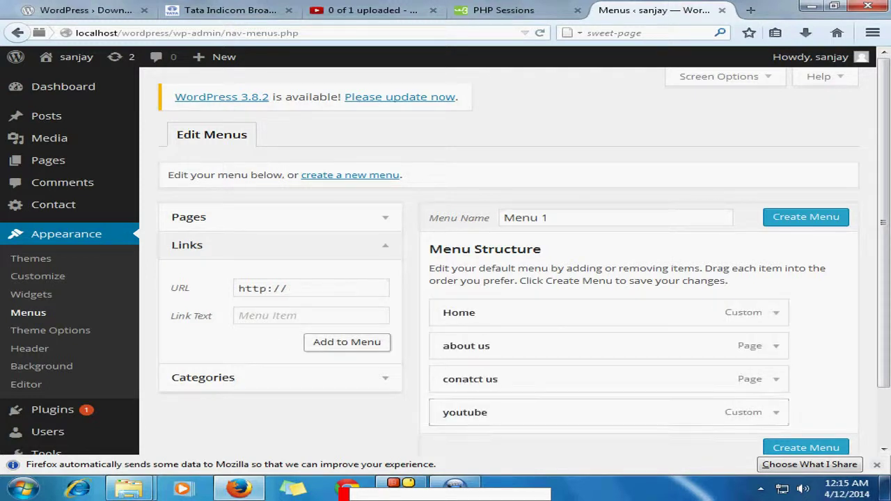
Step: Open localhost/wordpress/ in a separate browser tab and reload it to check the site's navigation menu
key(ctrl+t)
text(localhost/)
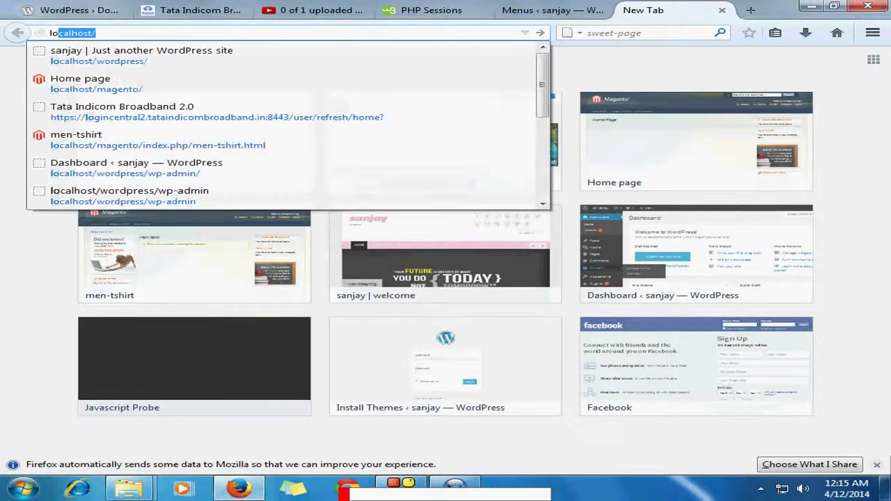
text(wordpress/)
key(Return)
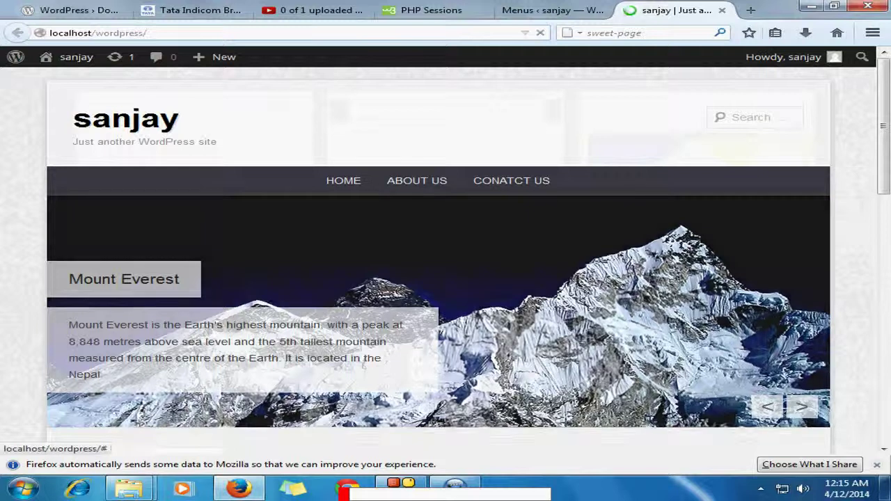
click(541, 33)
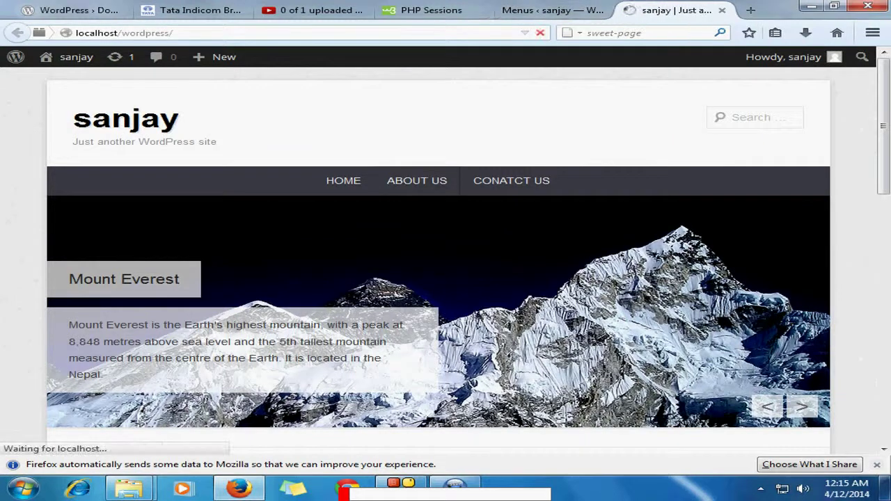
Step: Move the youtube item above "conatct us" in the structure of Menu 1
click(553, 11)
scroll(540, 358, down, 2)
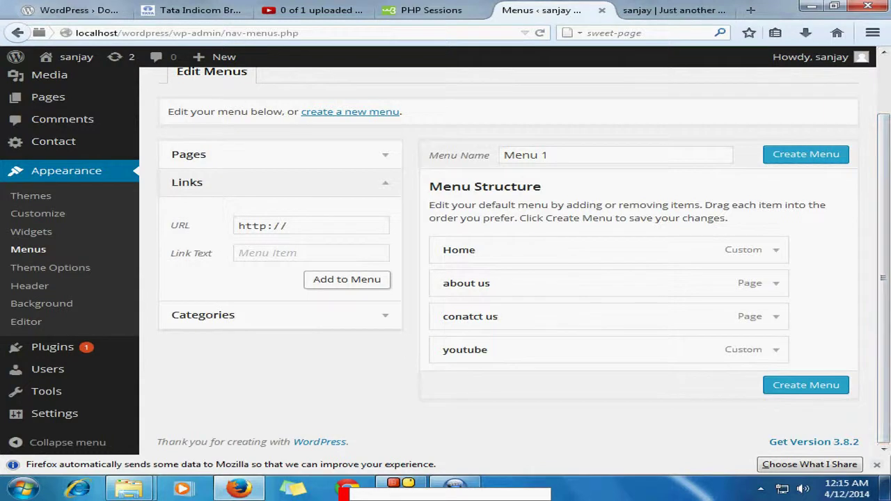
drag(487, 349, 491, 318)
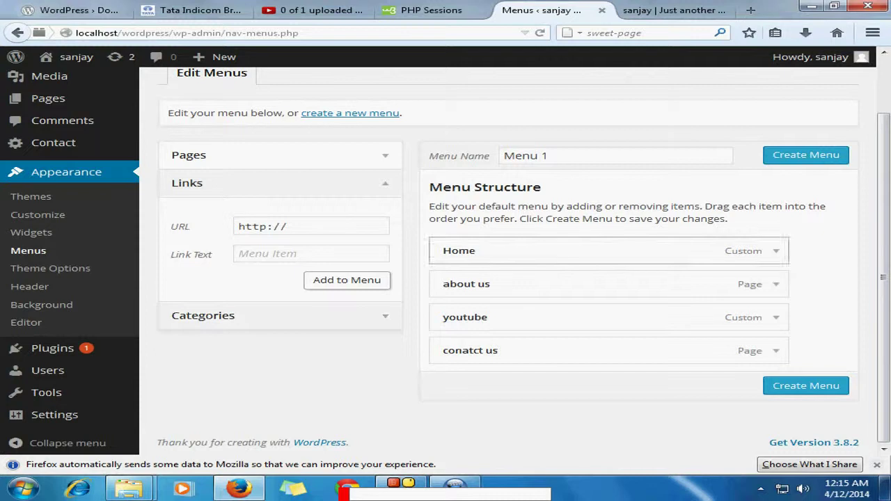
Step: Reload the site's front page to check its navigation menu, and return to the menu editor
key(ctrl+Tab)
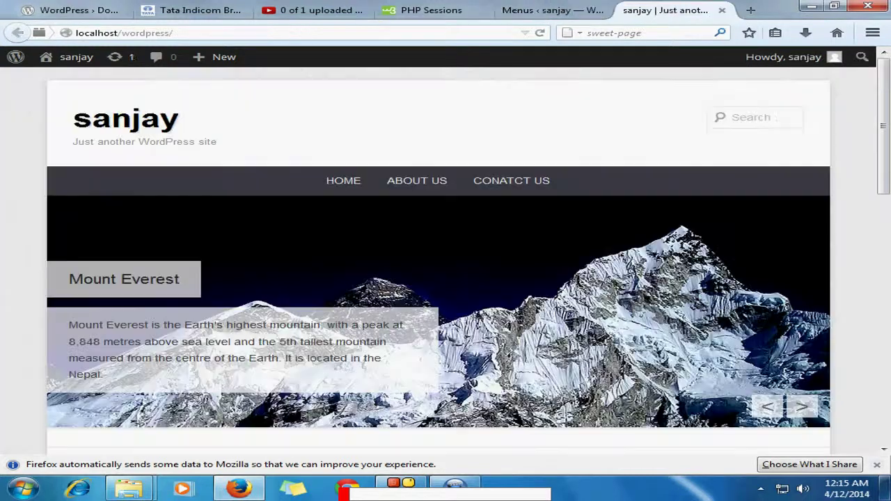
click(539, 33)
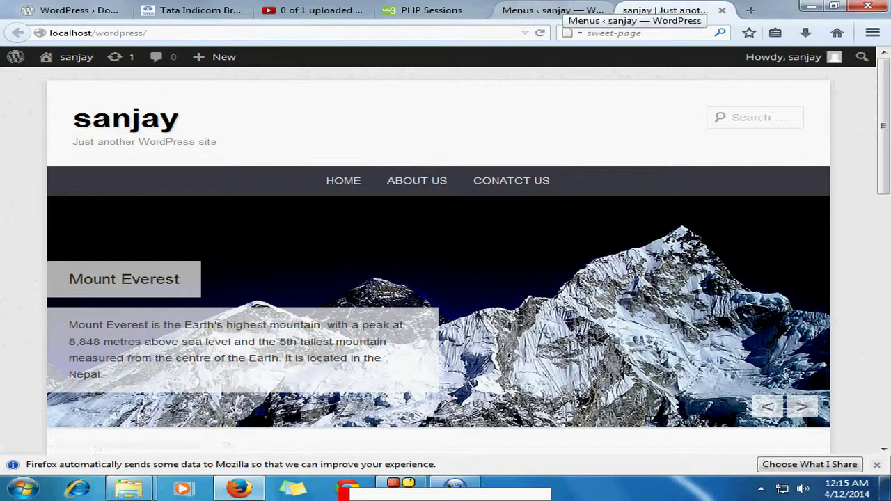
click(553, 10)
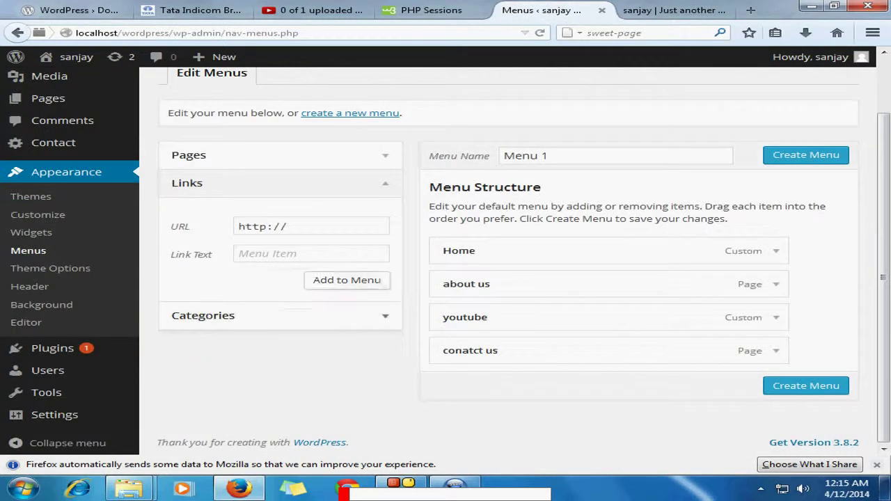
Step: Look through the categories available for the menu, search them for the site owner's name, and clear the search
click(292, 315)
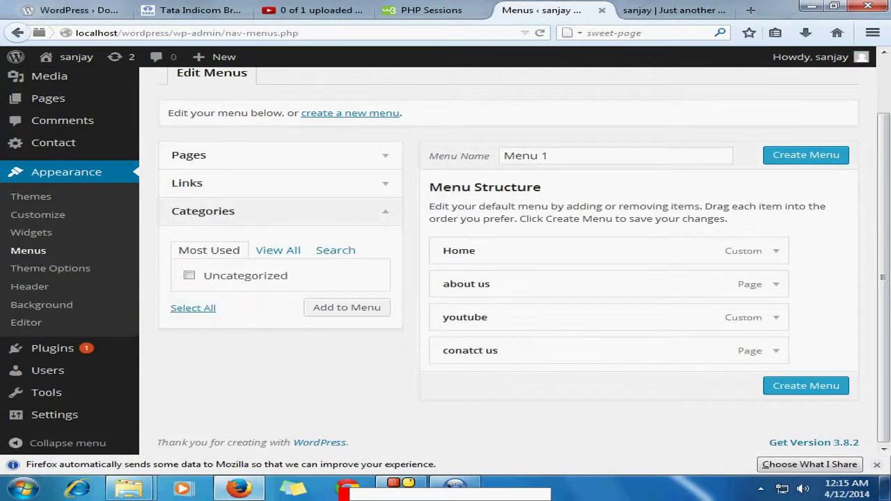
click(278, 250)
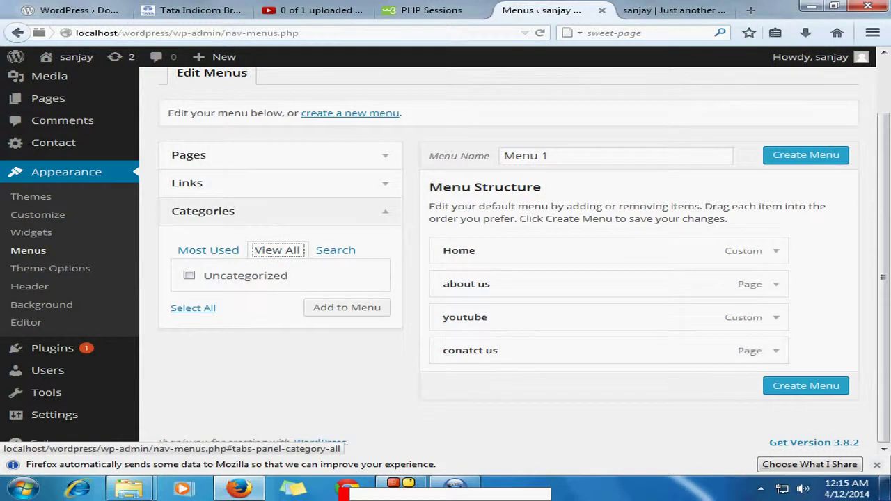
click(335, 250)
text(s)
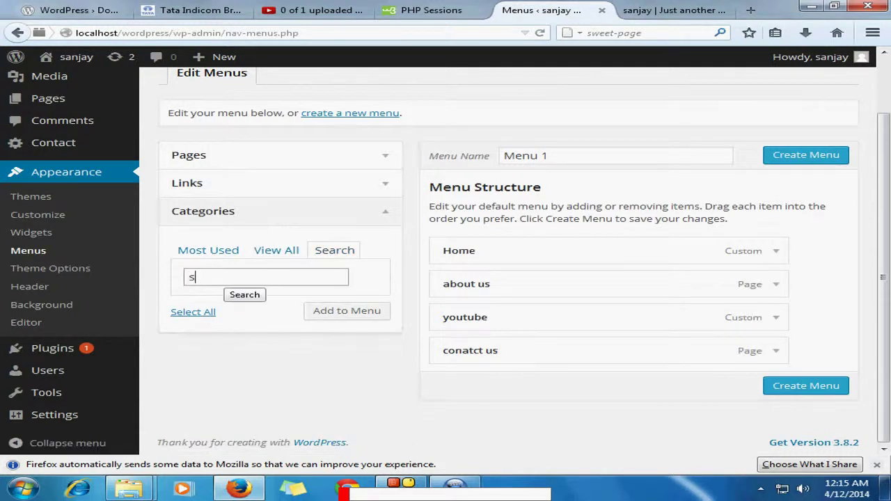
text(anjay)
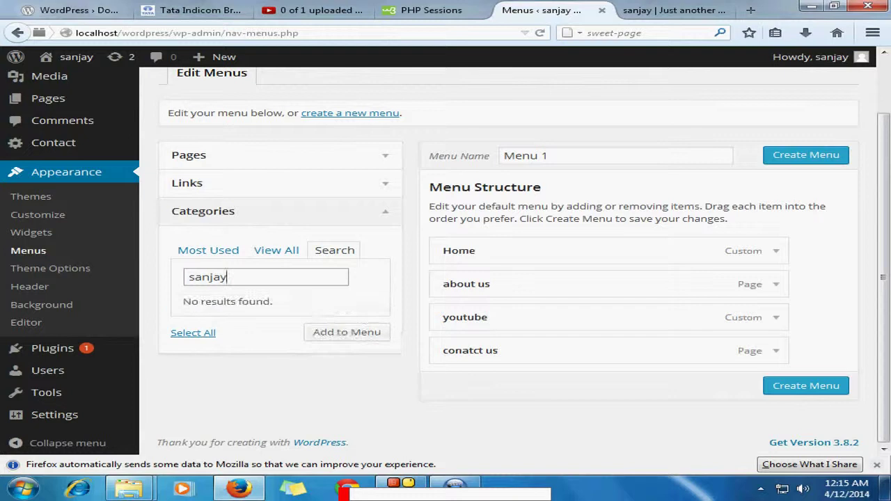
key(ctrl+a)
key(BackSpace)
Step: Open the Categories page under Posts, leaving the menu editor without saving
mouse_move(48, 98)
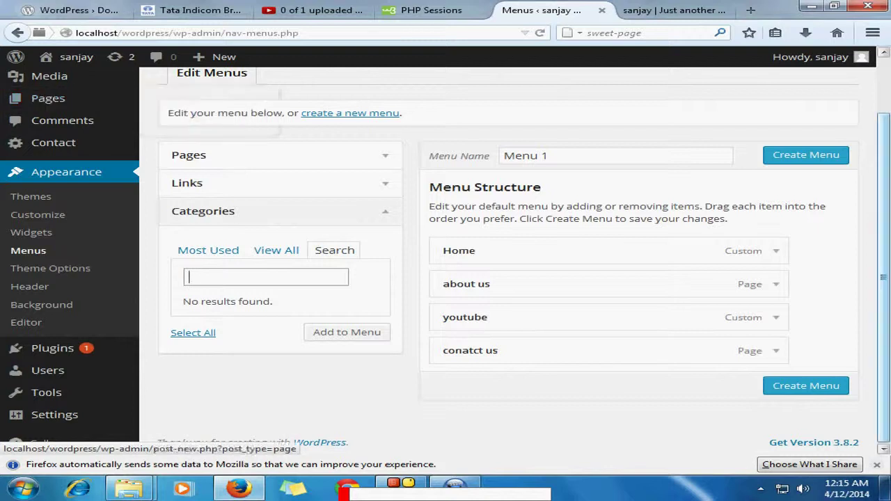
scroll(48, 98, up, 2)
mouse_move(49, 138)
mouse_move(46, 115)
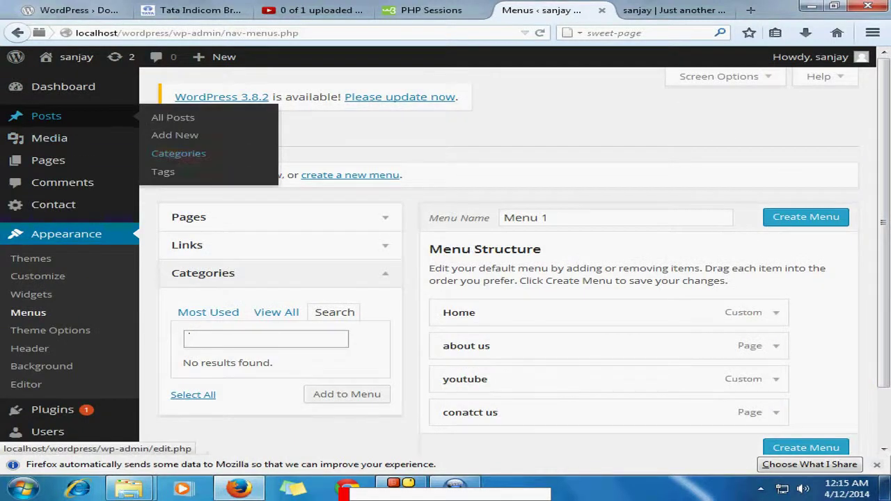
click(177, 151)
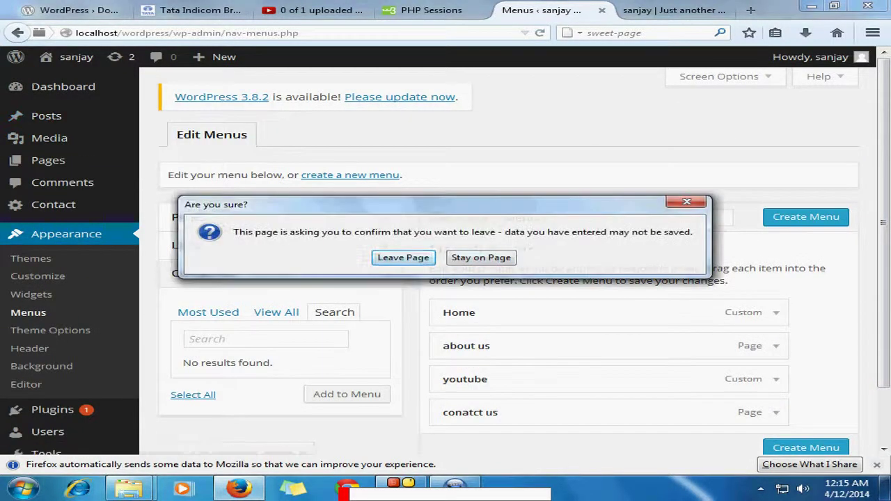
click(403, 257)
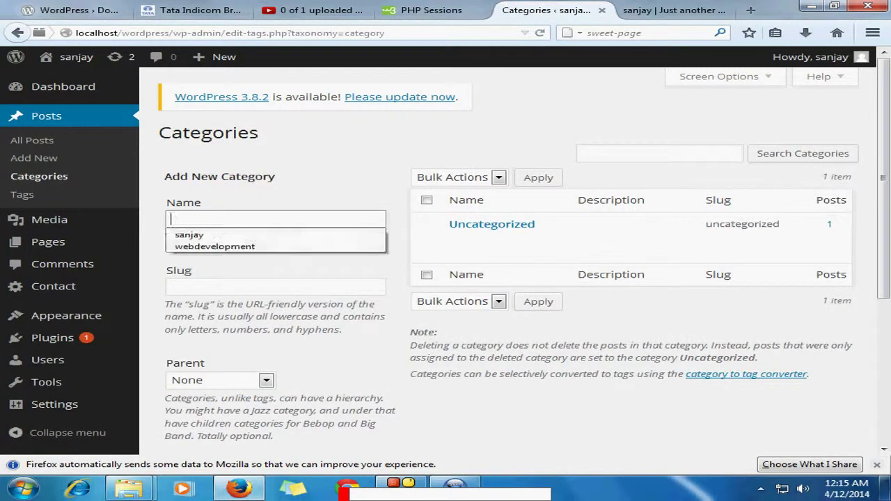
Step: Add a new category with the site owner's first name as its name, leaving slug and description empty and the parent as None
key(Down)
key(Return)
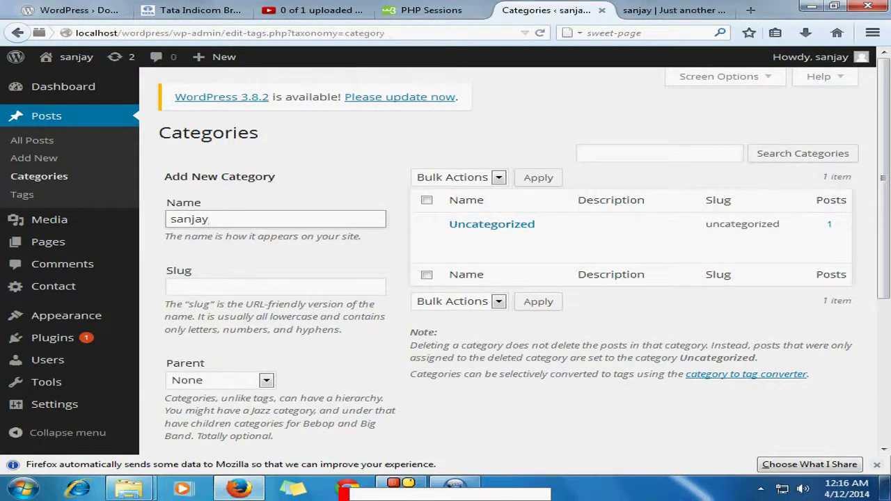
scroll(508, 262, down, 4)
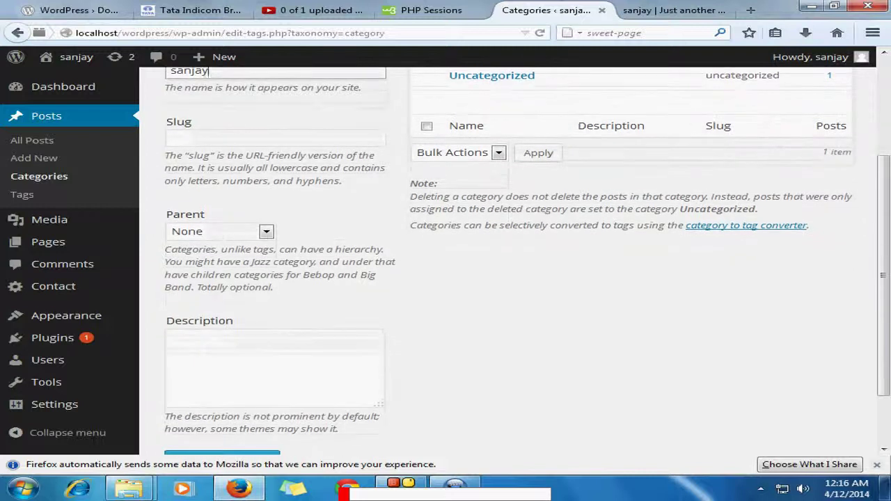
click(223, 137)
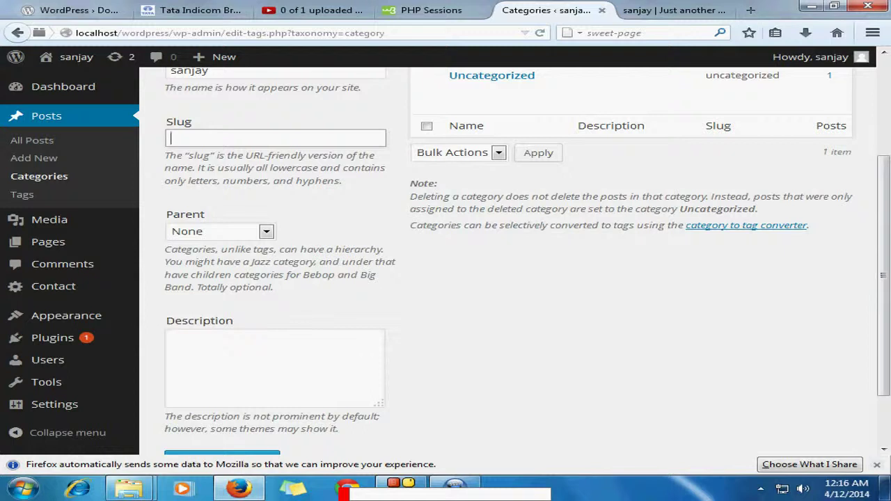
key(Tab)
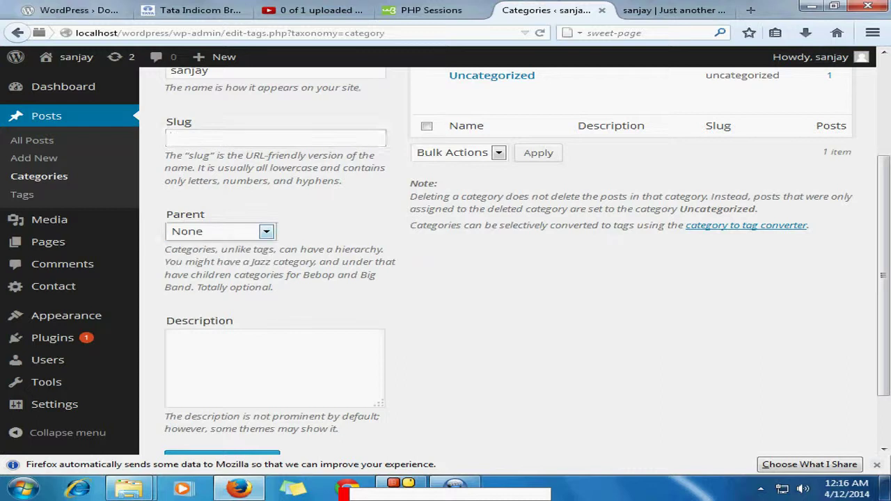
scroll(222, 279, down, 2)
click(216, 282)
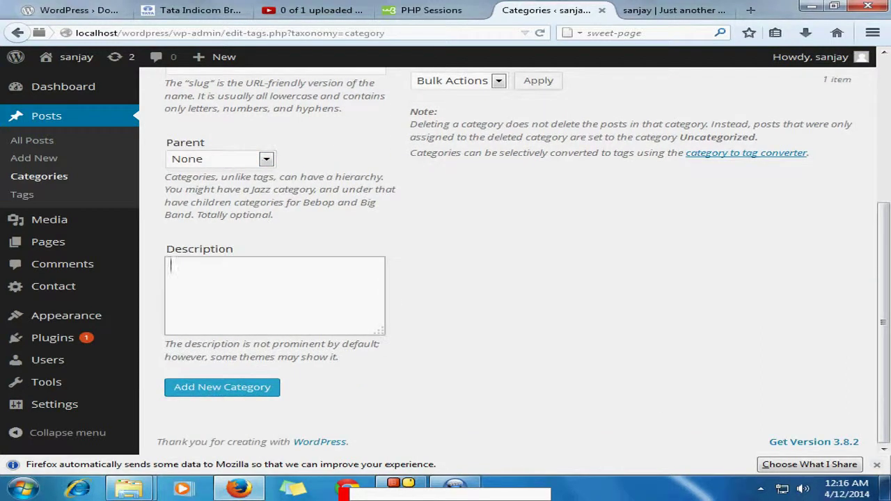
scroll(516, 261, up, 6)
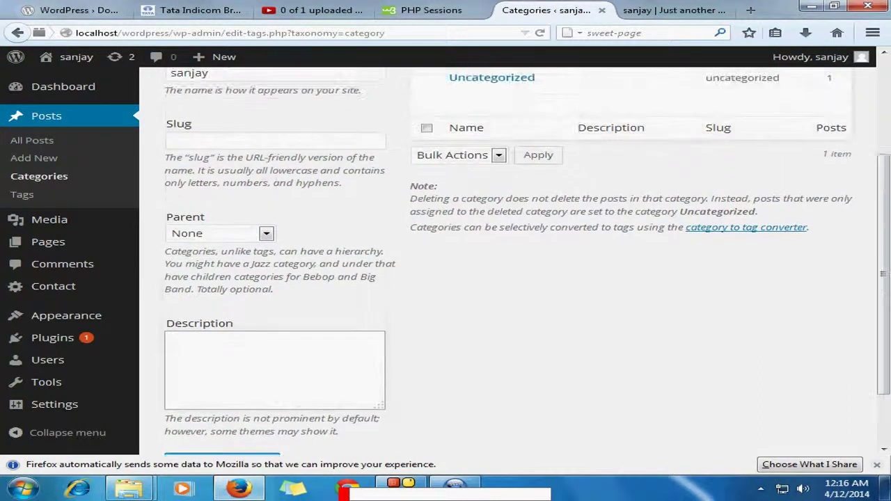
scroll(515, 261, down, 4)
scroll(515, 261, up, 2)
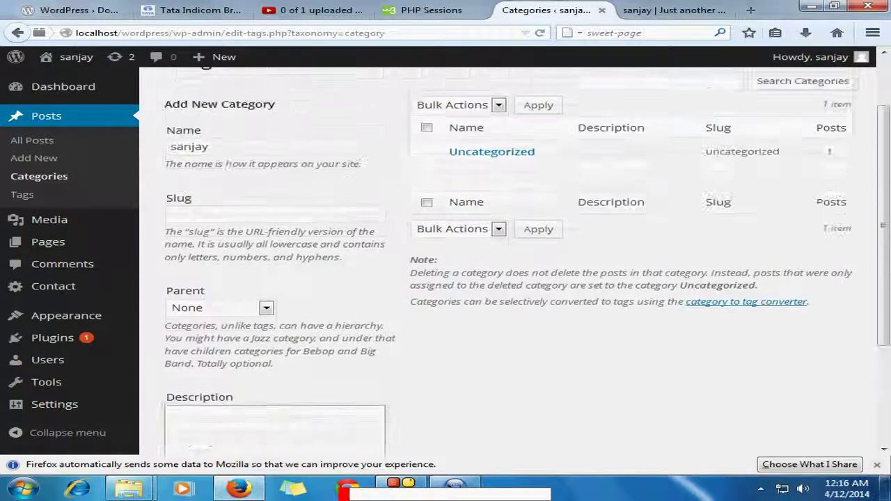
scroll(515, 261, down, 4)
key(Tab)
key(Return)
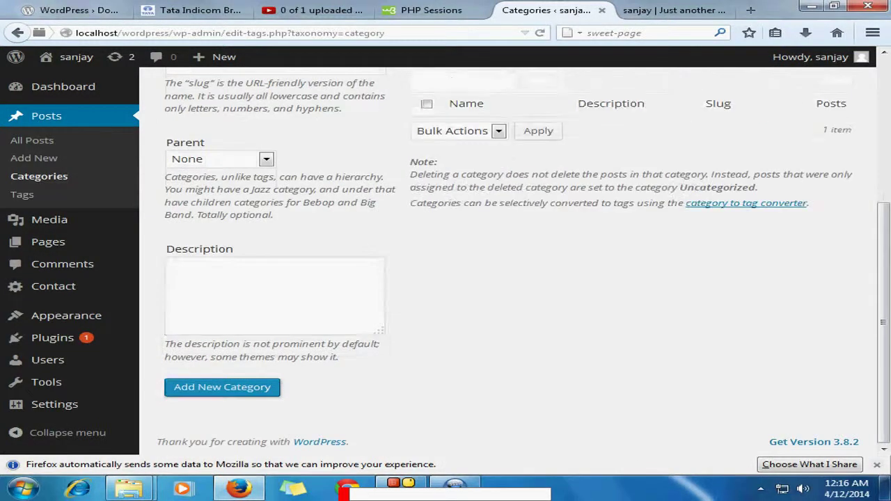
scroll(515, 261, up, 2)
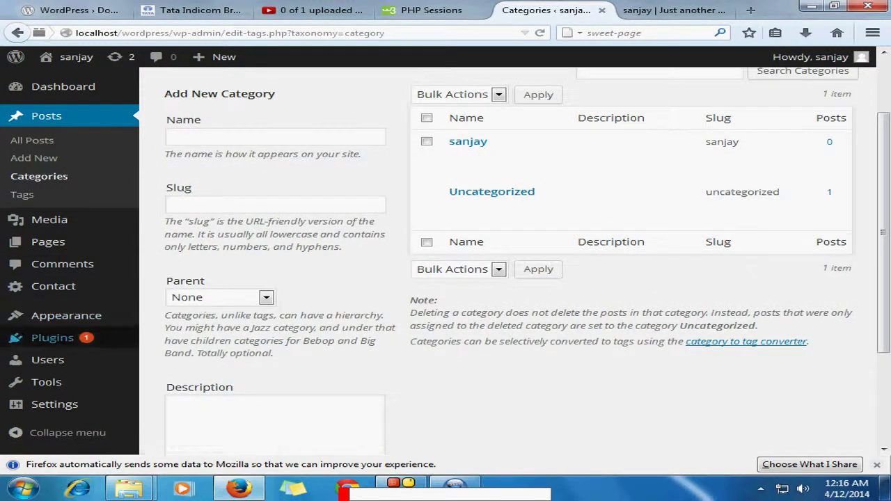
Step: Go back to the menu editor and add the newly created category to the structure of Menu 1
mouse_move(70, 315)
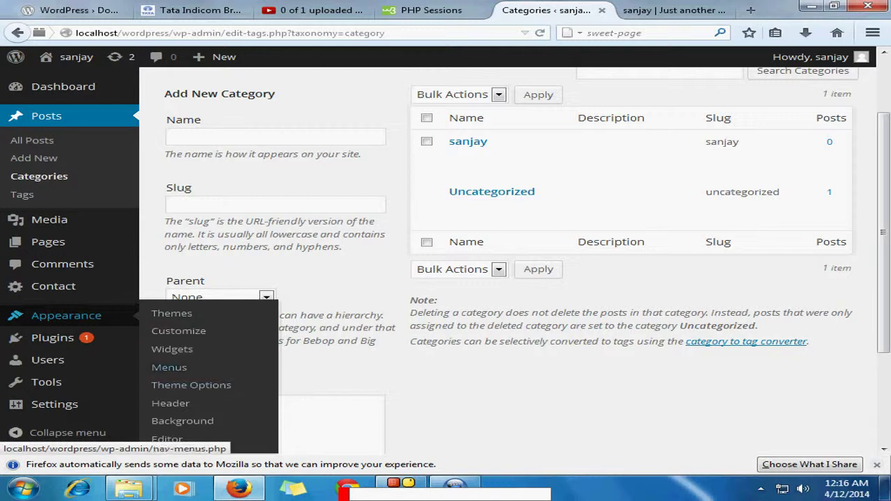
click(169, 367)
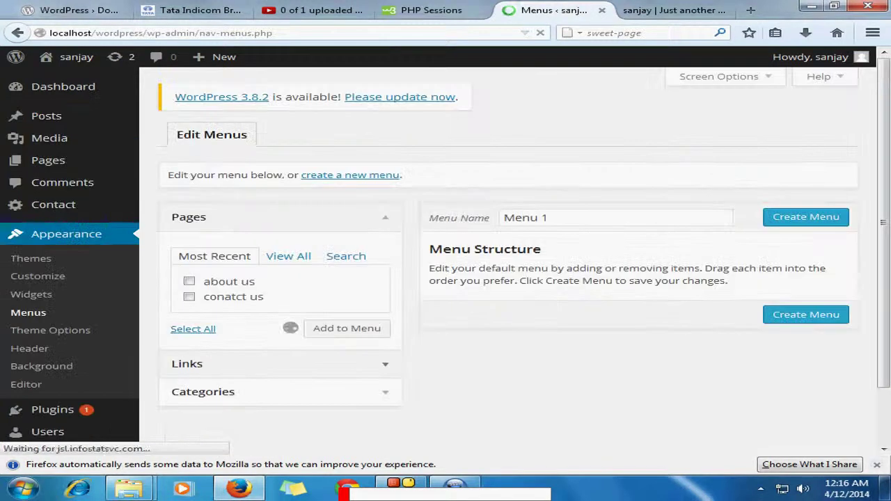
click(278, 392)
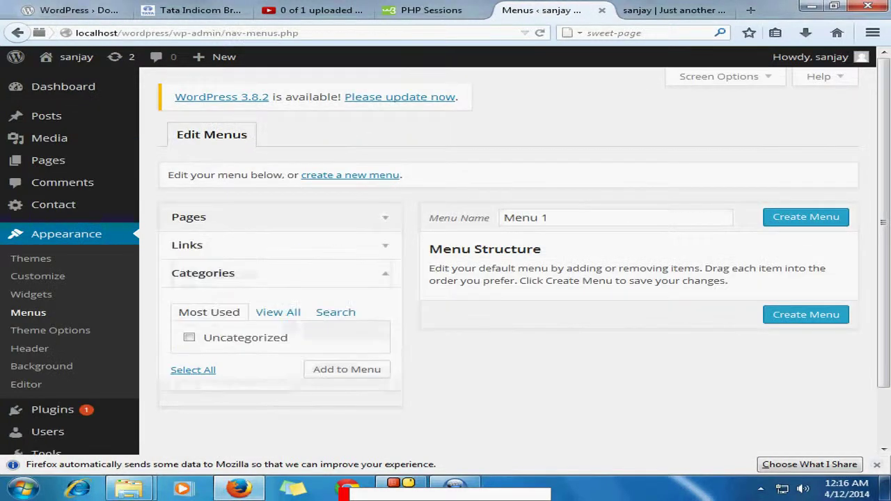
click(278, 312)
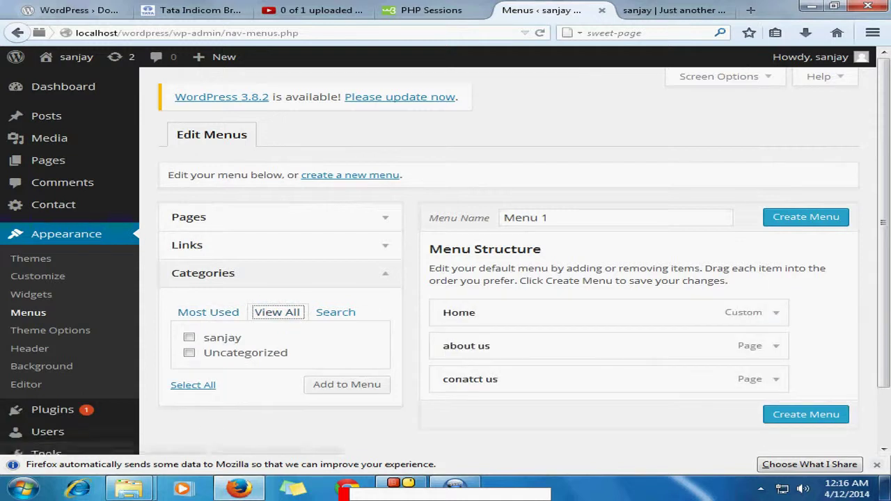
click(189, 337)
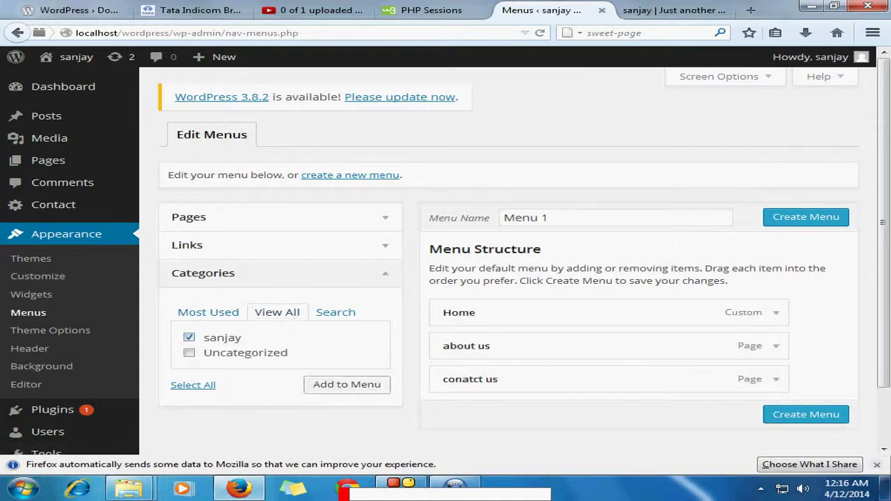
click(347, 384)
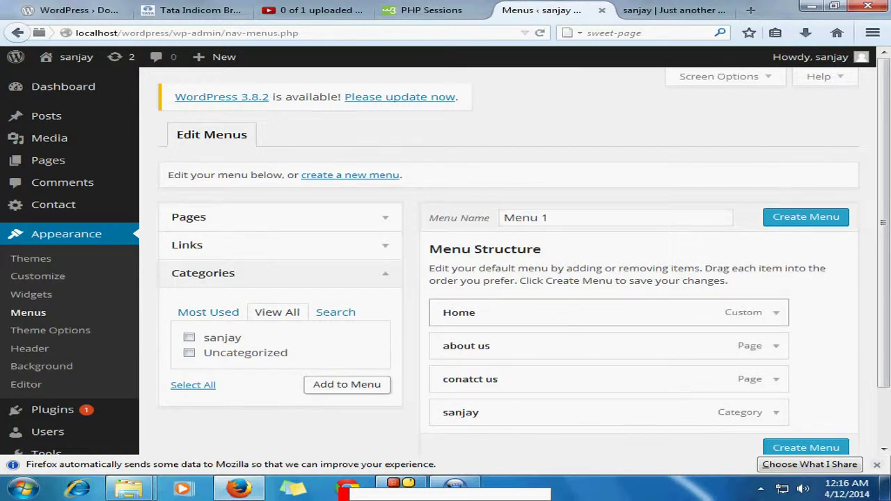
click(281, 245)
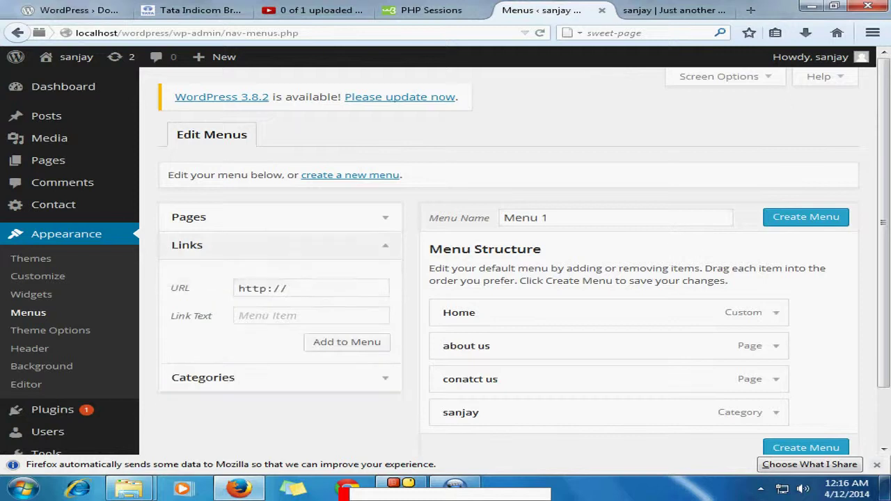
scroll(445, 261, down, 2)
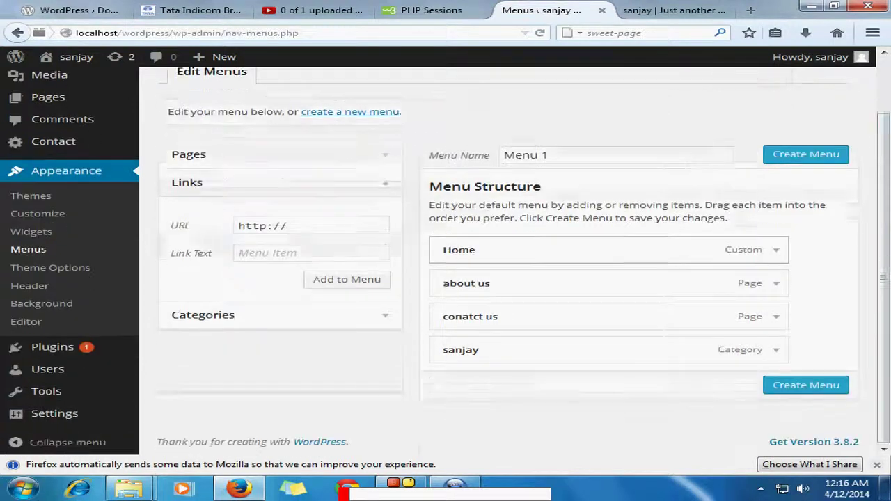
scroll(445, 261, up, 1)
double_click(278, 259)
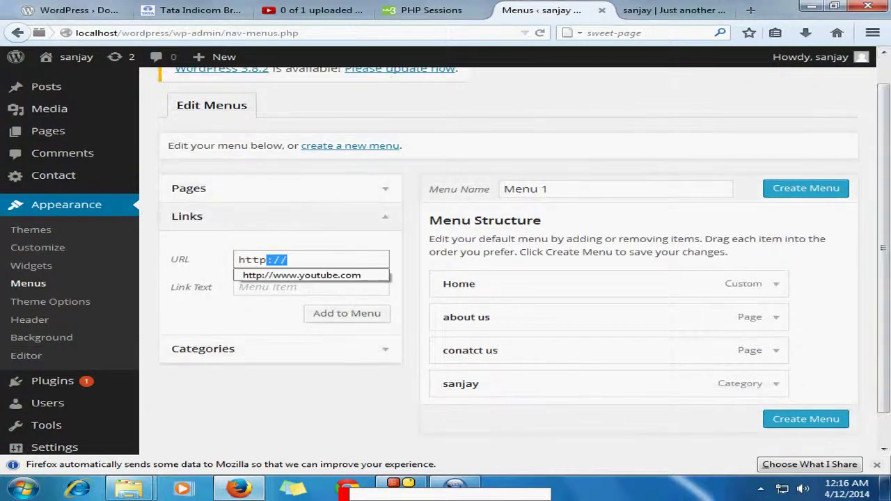
key(Down)
key(Return)
key(Tab)
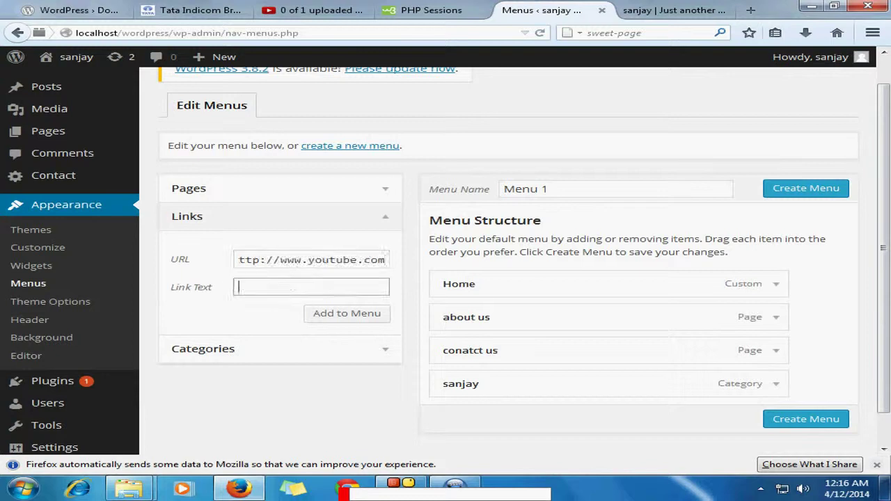
text(yo)
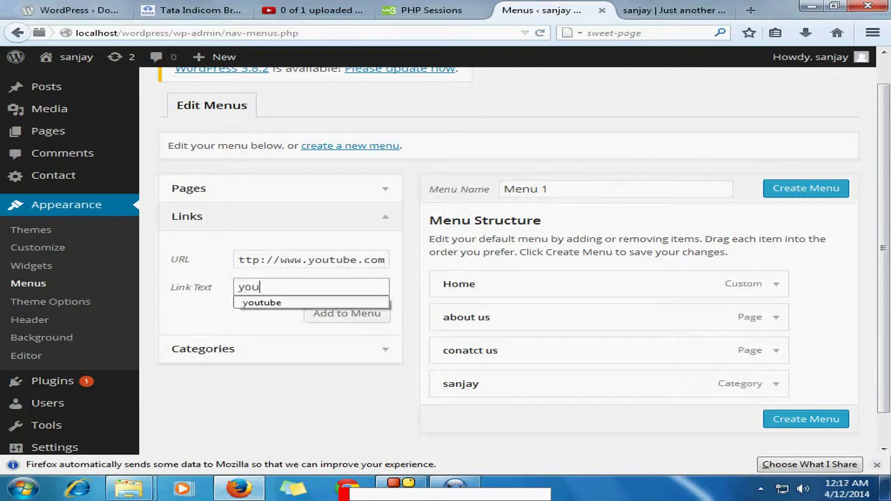
text(u)
key(Down)
key(Return)
key(Return)
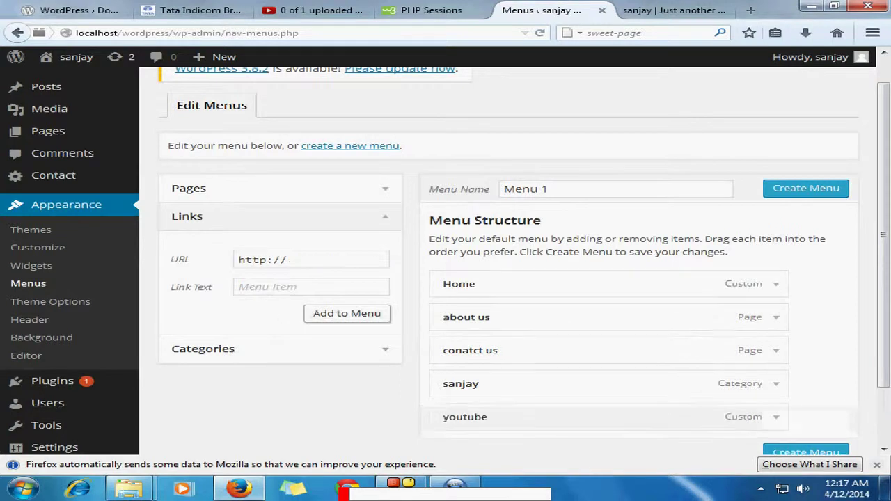
scroll(557, 350, down, 2)
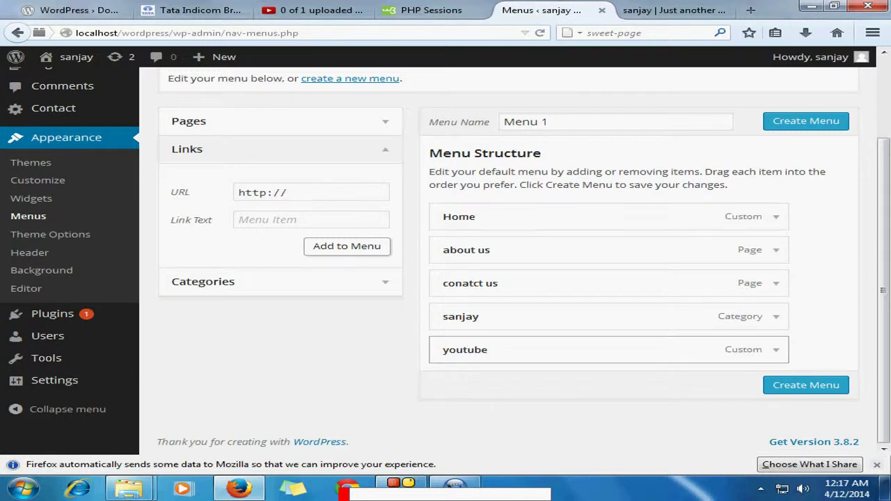
Step: Refresh the site's front page to look for the new items in its navigation bar, and go back to the menu editor
click(674, 10)
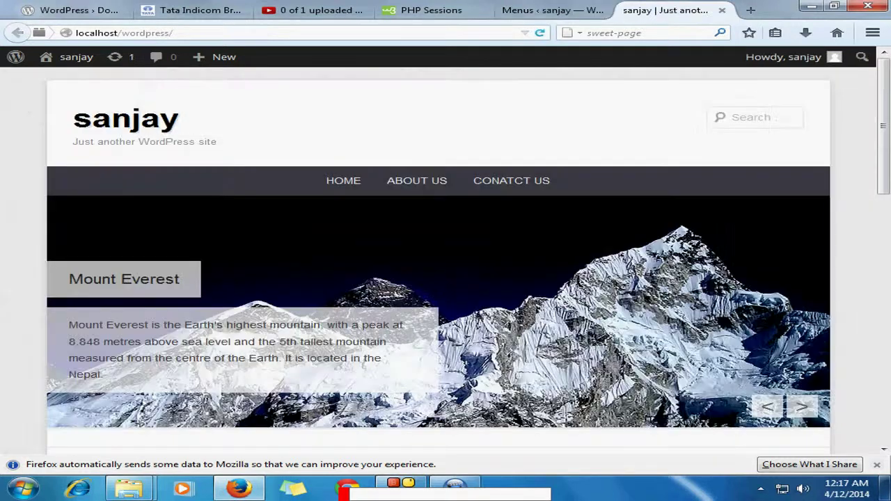
key(F5)
click(550, 10)
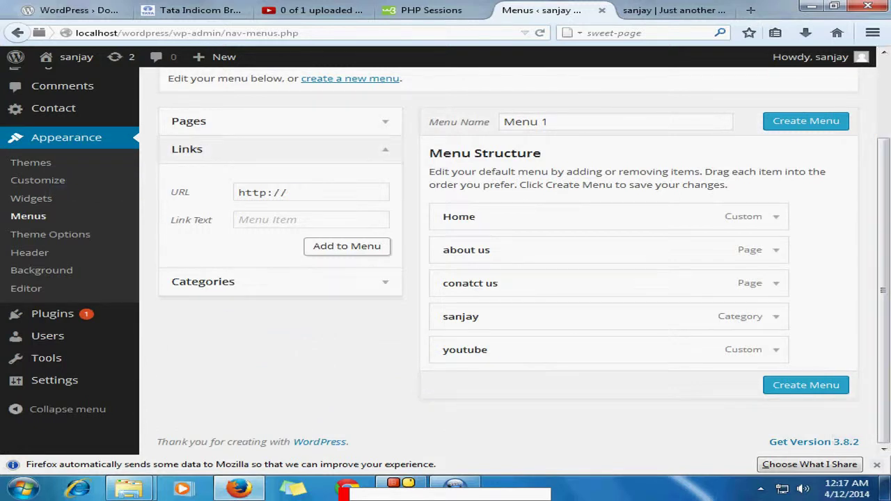
Step: Create Menu 1 from the assembled items, rename it top-menu and save it
click(805, 121)
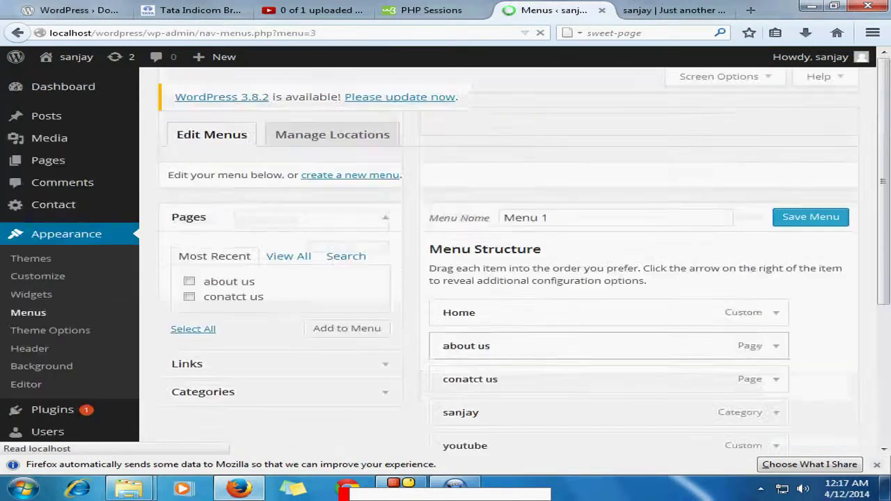
drag(552, 218, 499, 217)
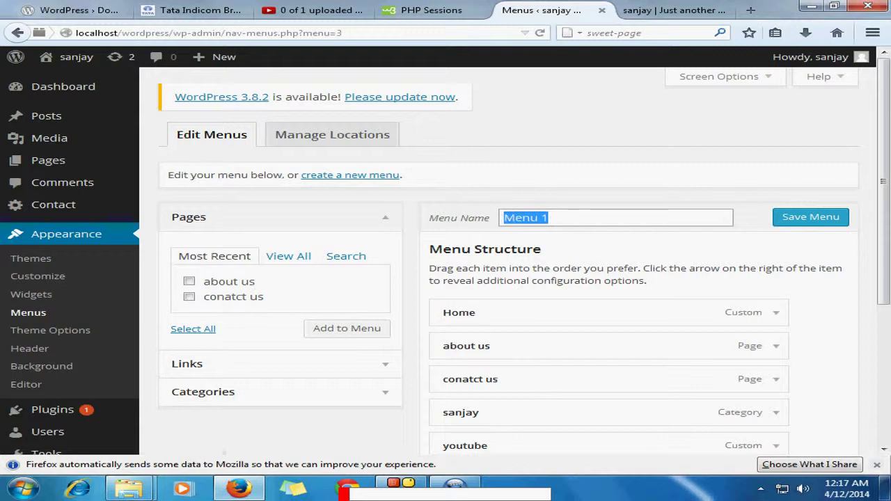
key(BackSpace)
text(t)
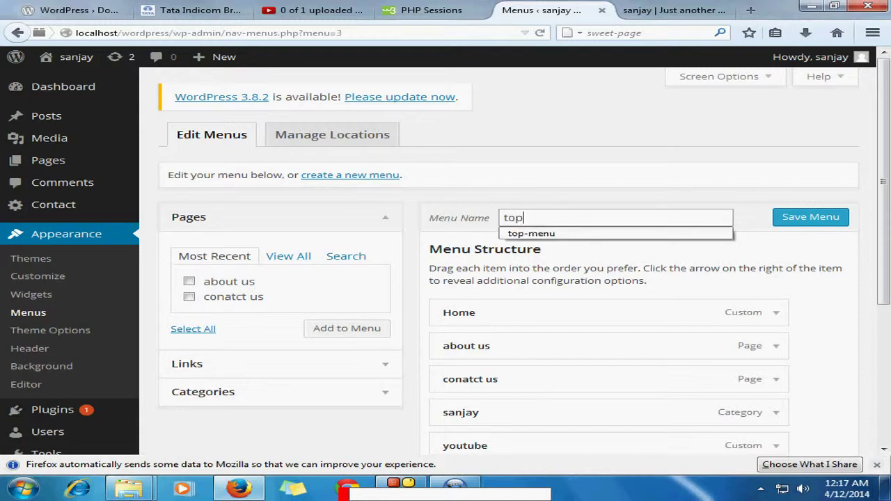
text(op)
key(Down)
key(Escape)
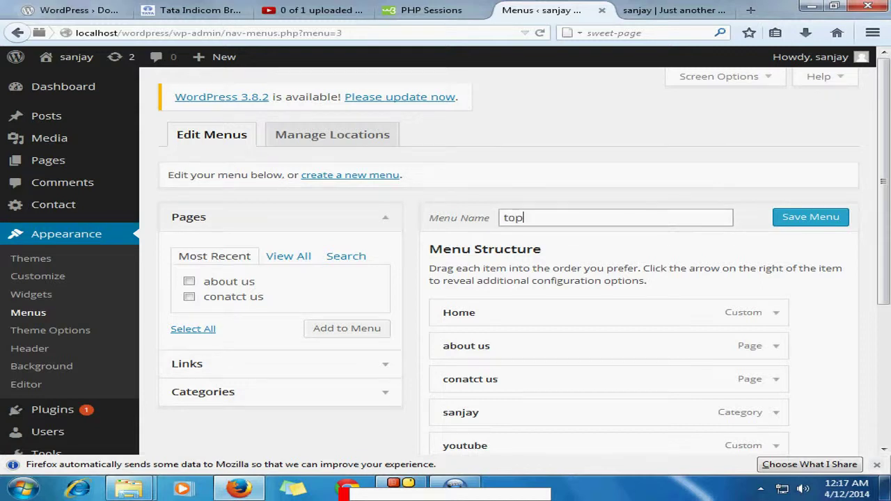
text(-menu)
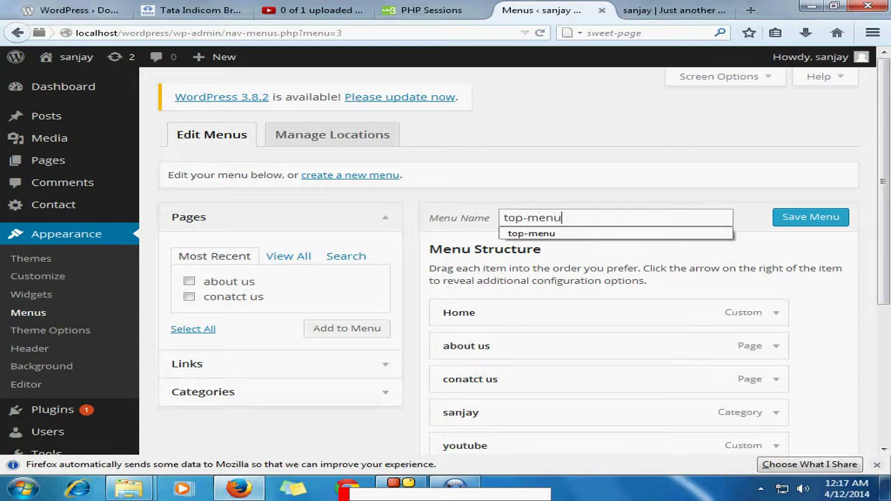
key(Down)
key(Return)
key(Return)
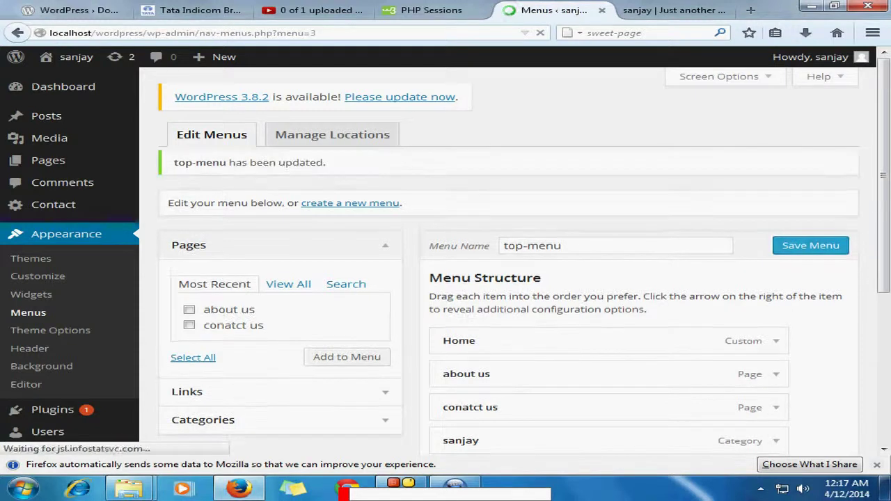
Step: Remove the about us and conatct us page items from the top-menu structure
scroll(446, 264, down, 2)
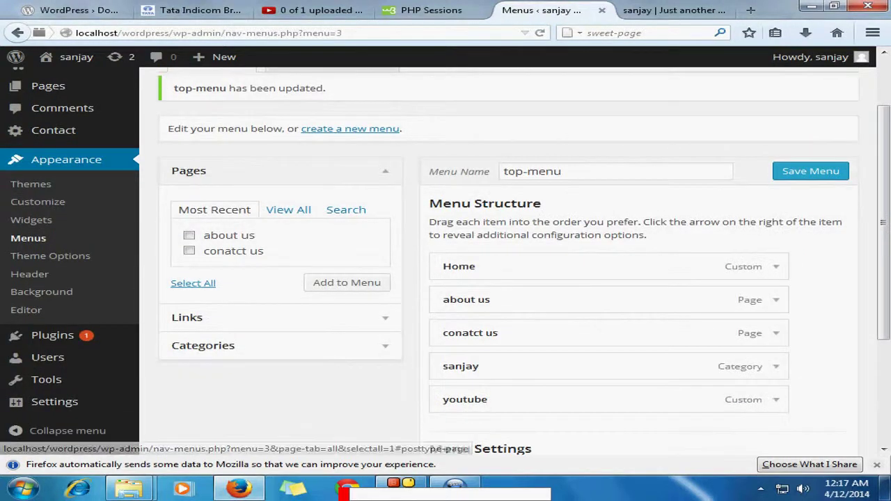
click(775, 266)
click(775, 266)
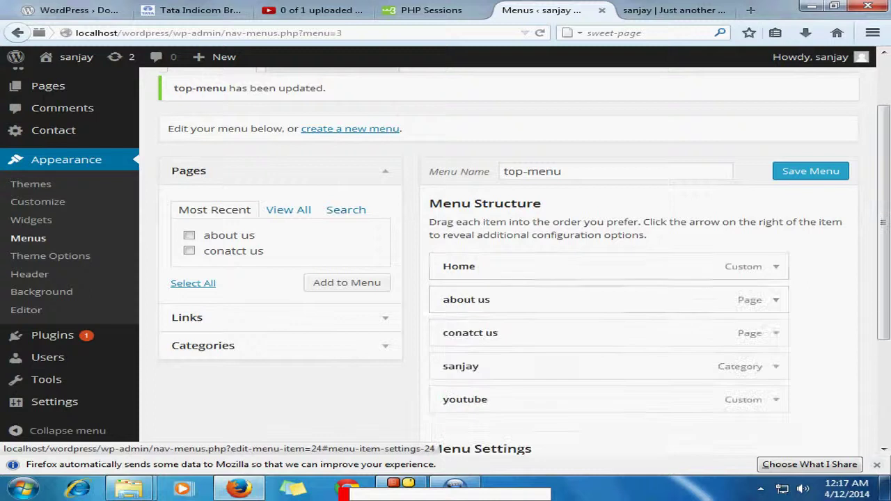
click(776, 299)
click(460, 419)
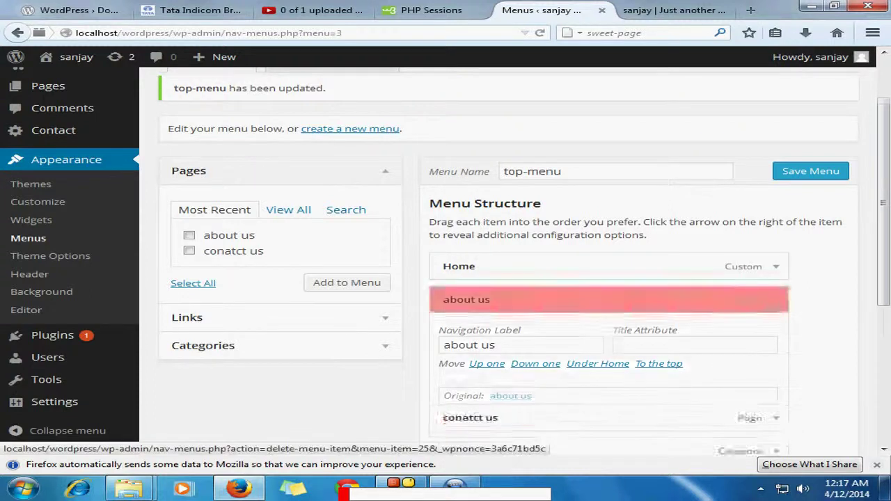
click(776, 299)
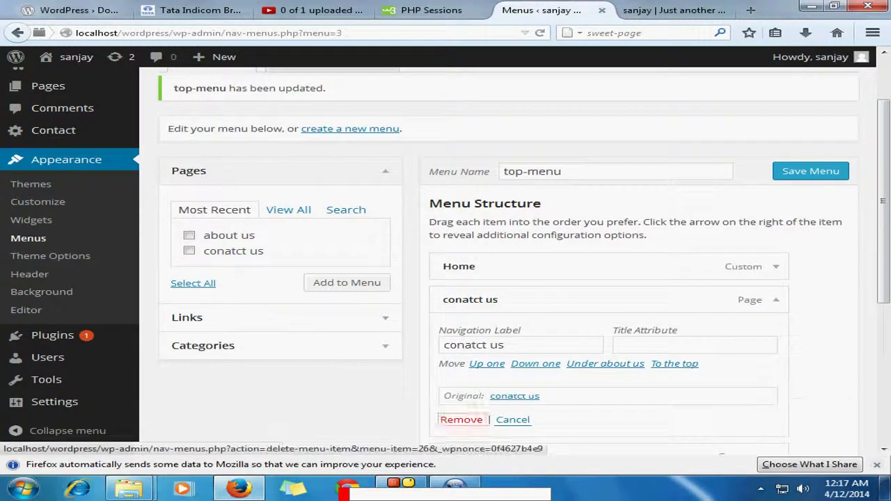
click(461, 420)
Step: Remove the category item and the youtube custom link from the top-menu structure, leaving only Home
click(776, 300)
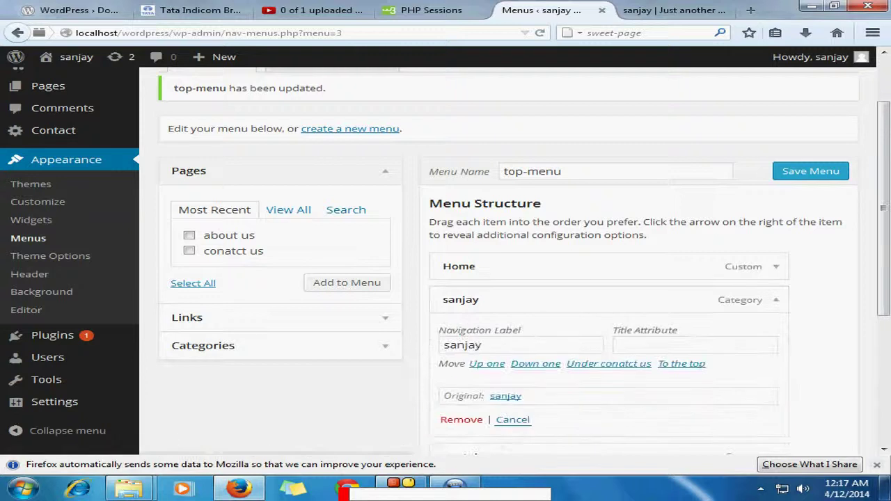
click(461, 420)
click(776, 300)
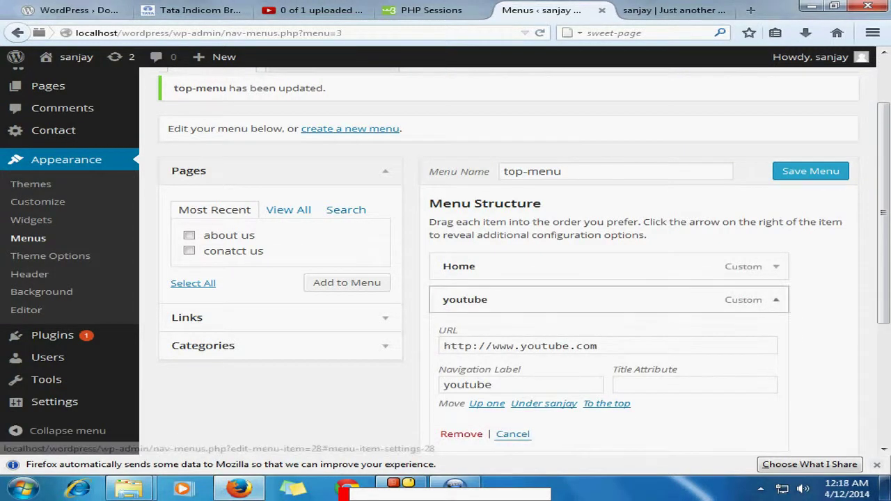
click(776, 299)
click(776, 299)
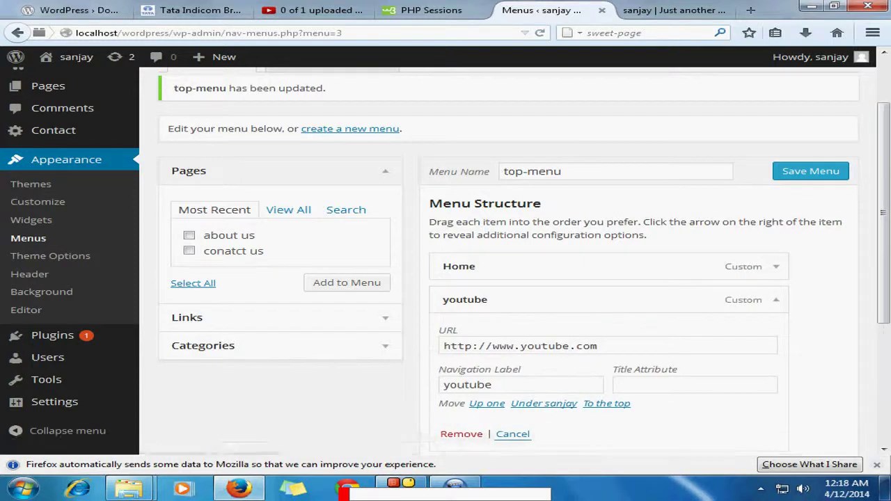
click(460, 433)
Step: Set top-menu to automatically add new top-level pages, assign it to the Primary Menu location, and select both available pages
scroll(515, 268, up, 3)
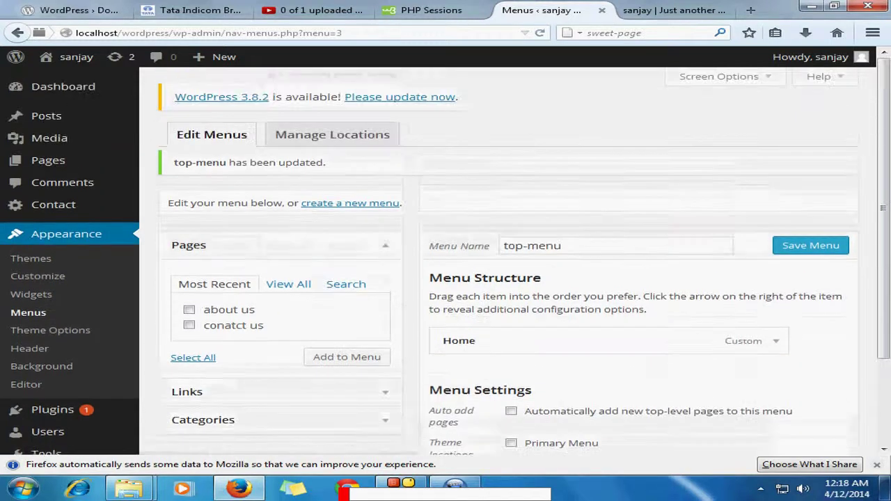
scroll(515, 268, down, 3)
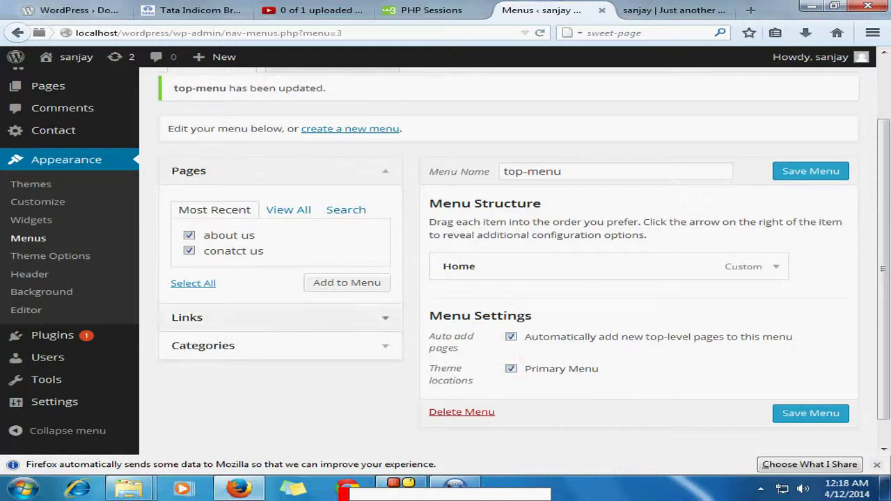
click(209, 317)
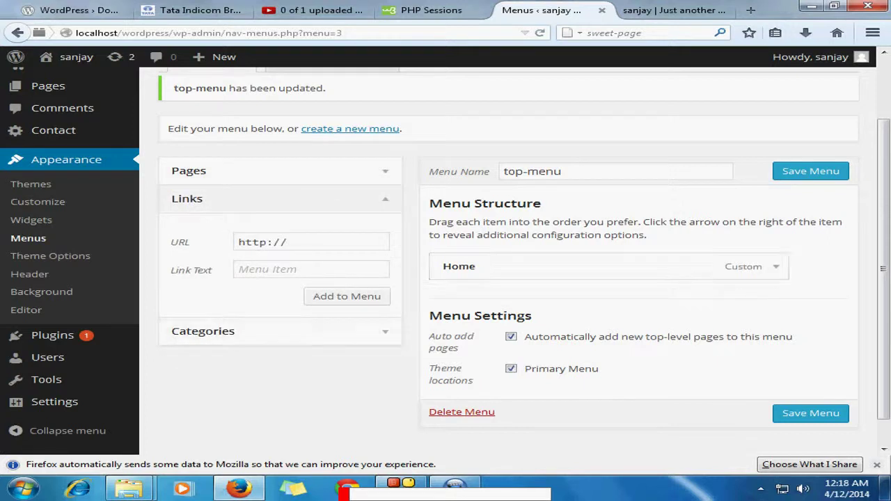
click(302, 243)
double_click(302, 242)
click(302, 257)
click(302, 270)
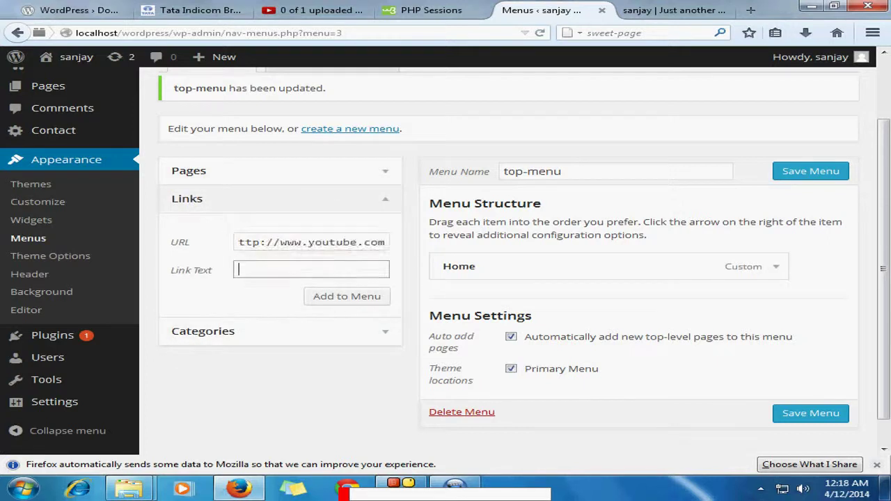
text(you)
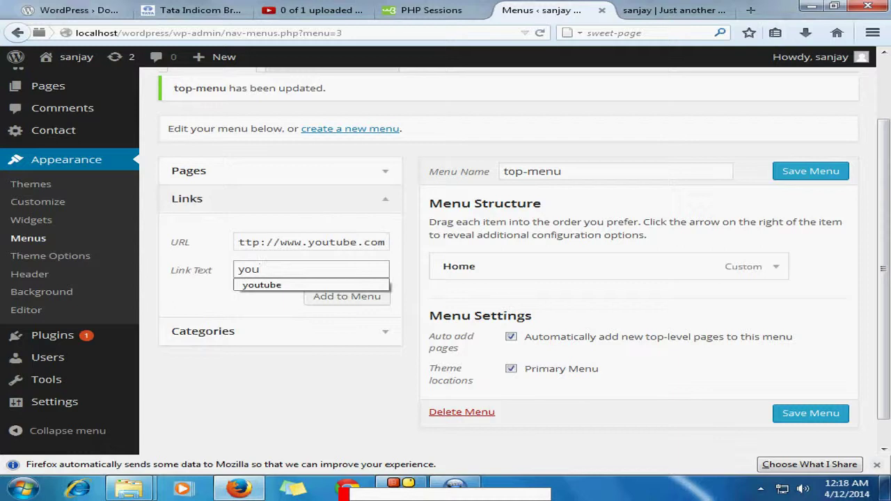
click(264, 285)
click(346, 297)
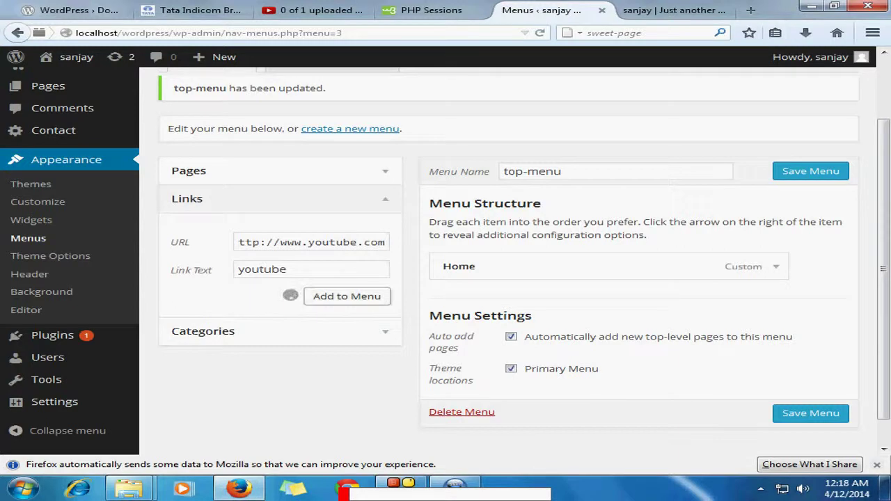
Step: Add the about us and conatct us pages and the category other than Uncategorized to top-menu, and save the menu
click(307, 171)
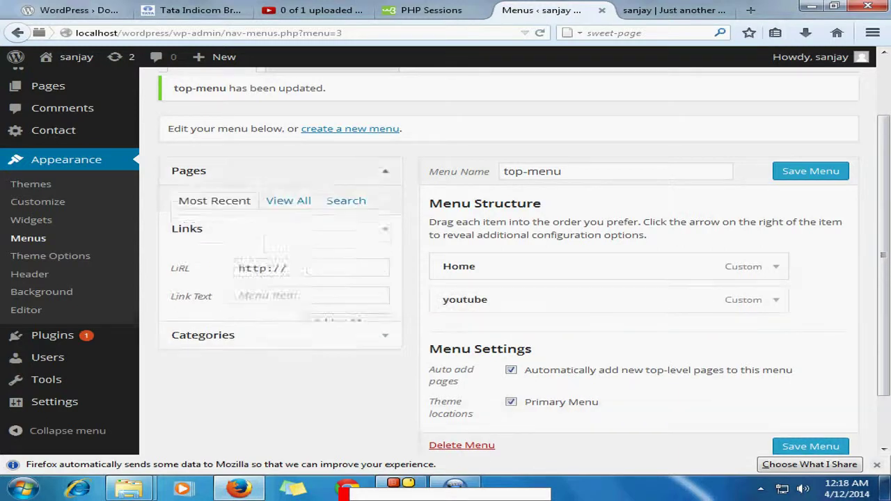
click(347, 283)
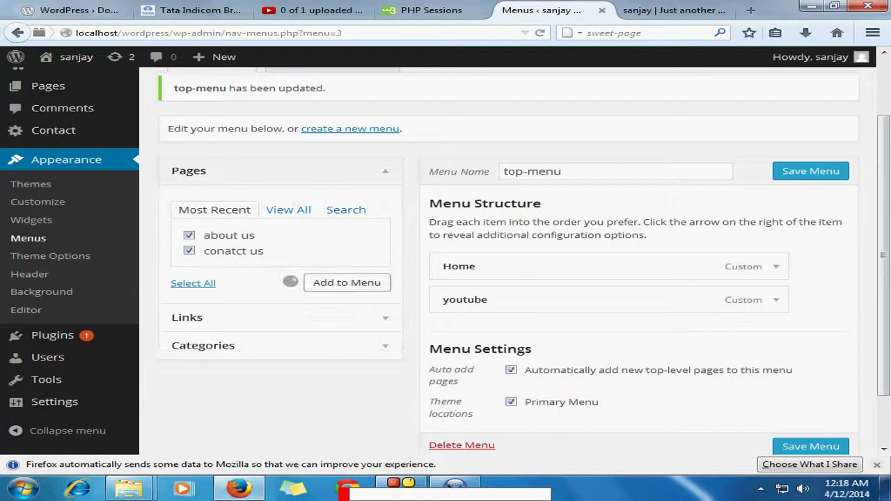
click(280, 346)
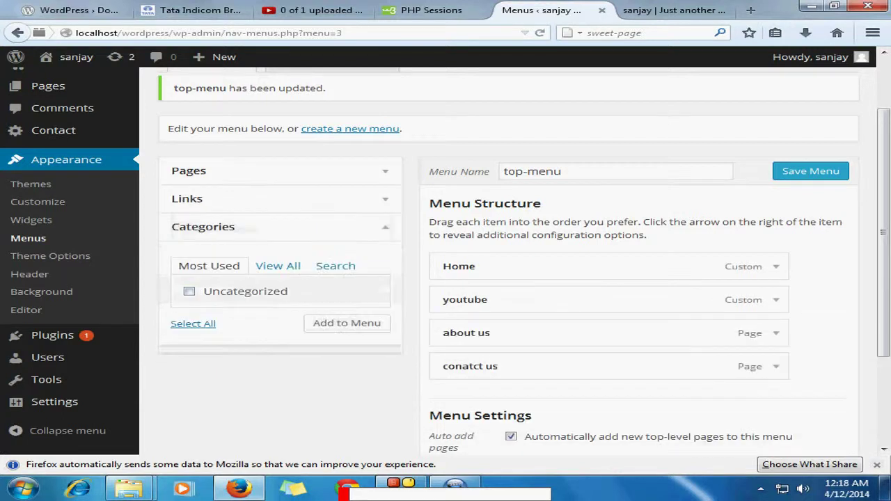
click(278, 266)
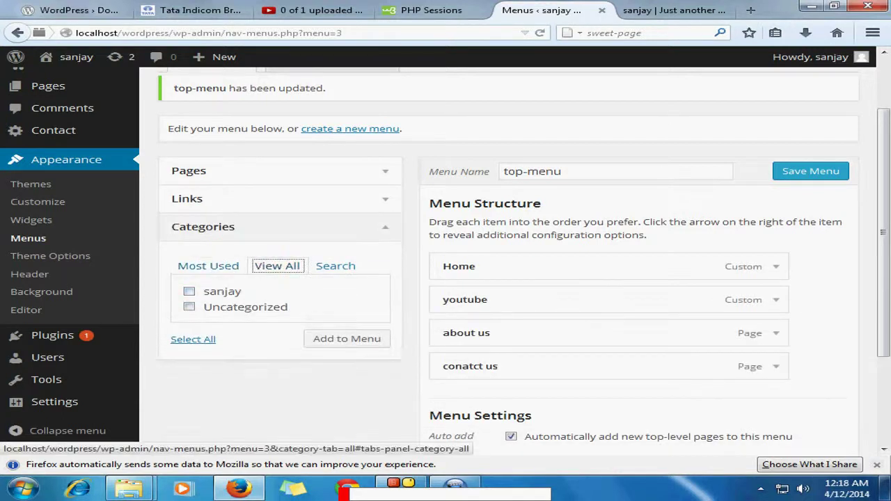
click(189, 291)
click(347, 339)
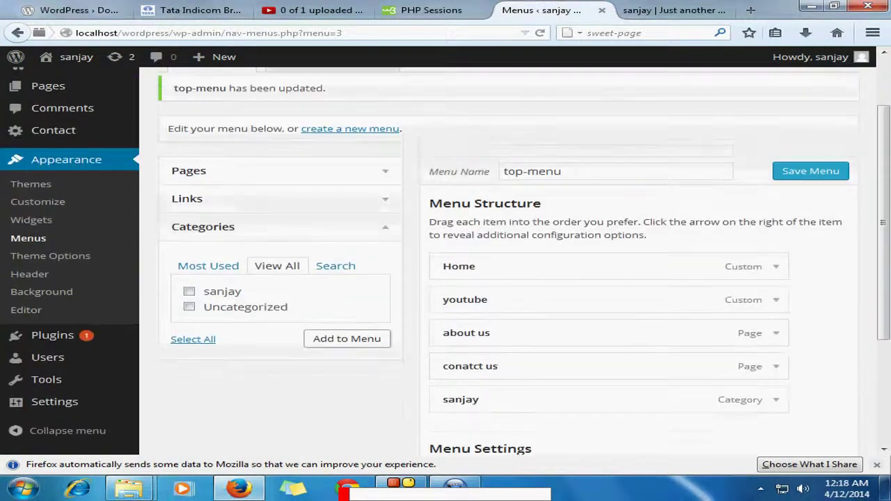
click(810, 171)
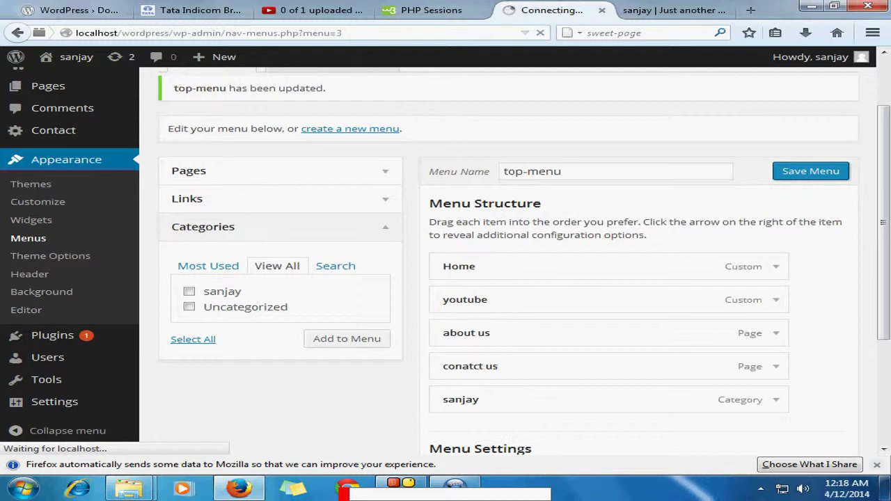
Step: Refresh the site's front page, test the youtube item in its navigation bar, and return to the menu editor
click(672, 10)
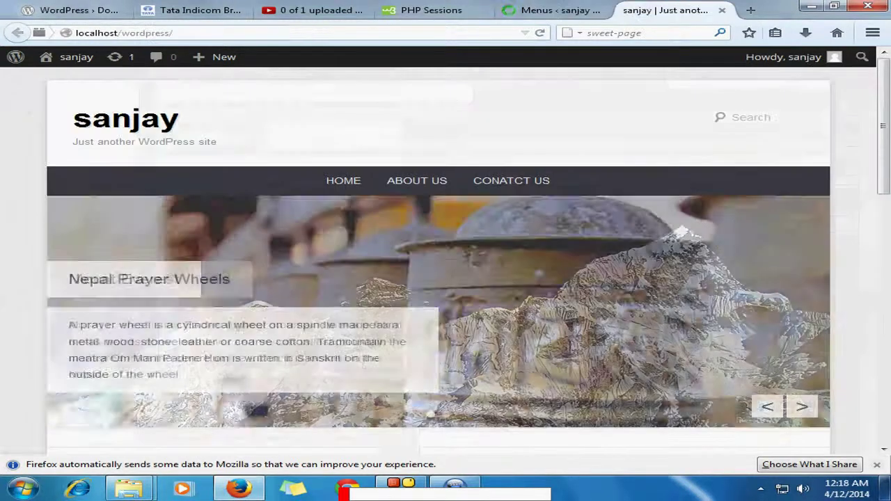
key(F5)
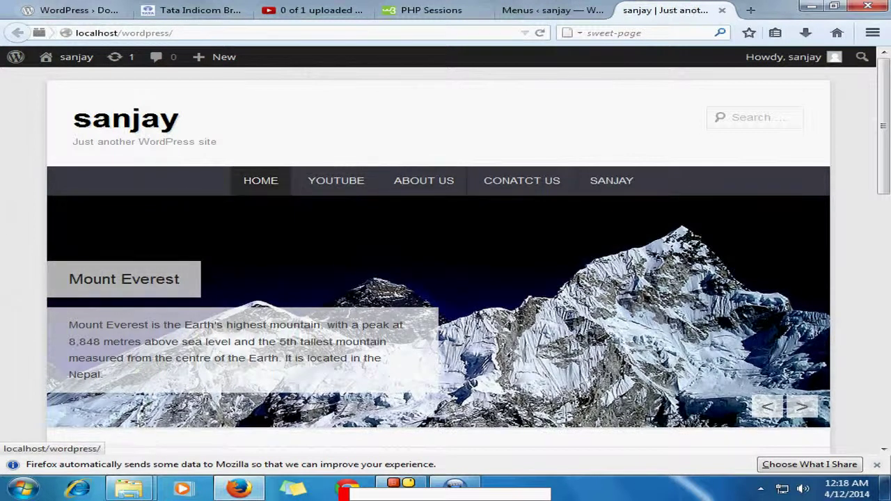
click(335, 180)
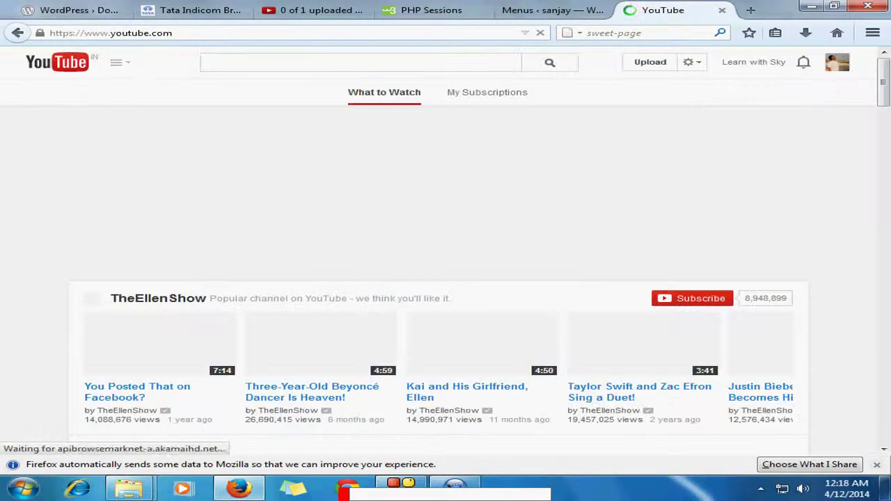
key(alt+Left)
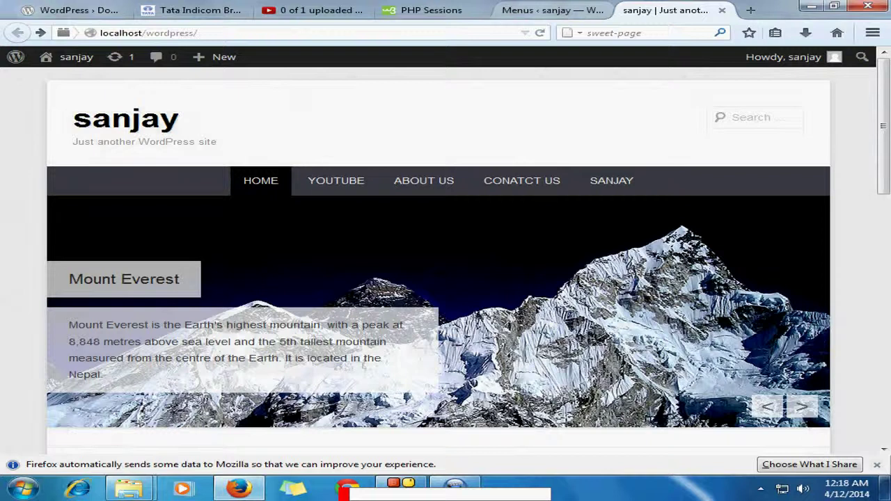
click(552, 10)
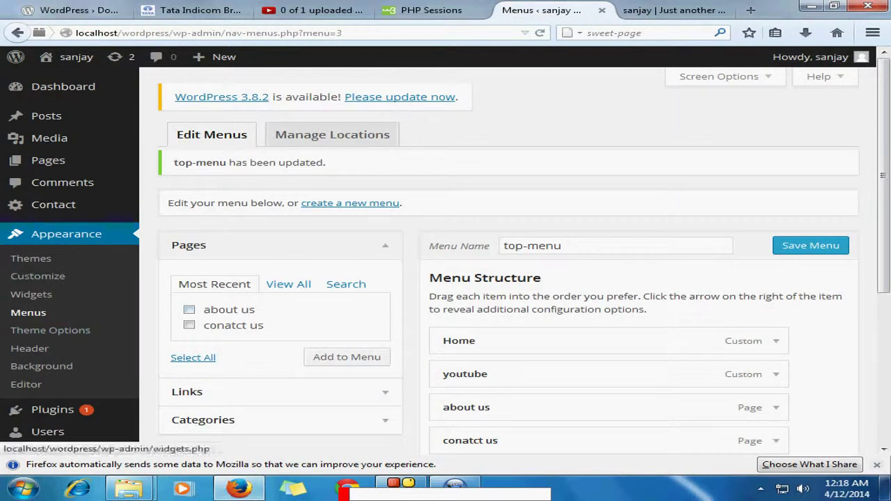
scroll(446, 258, down, 3)
scroll(446, 258, up, 3)
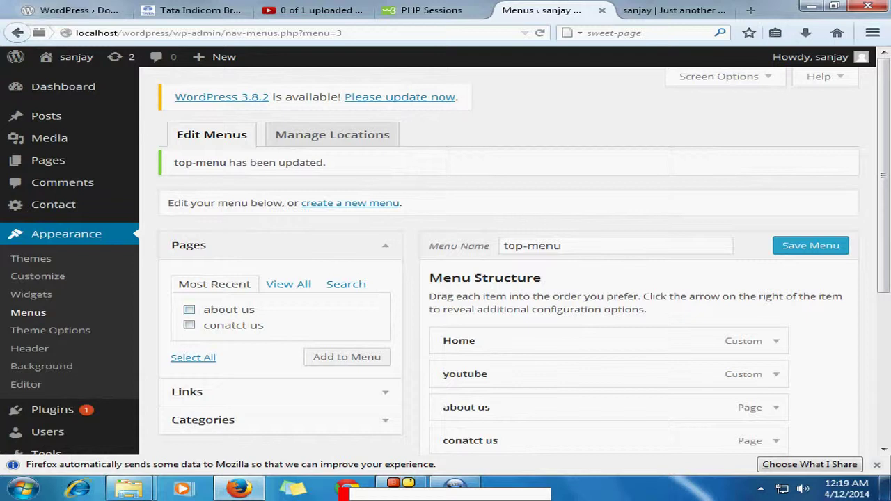
Step: Create a new page titled services with no body text and publish it
click(49, 138)
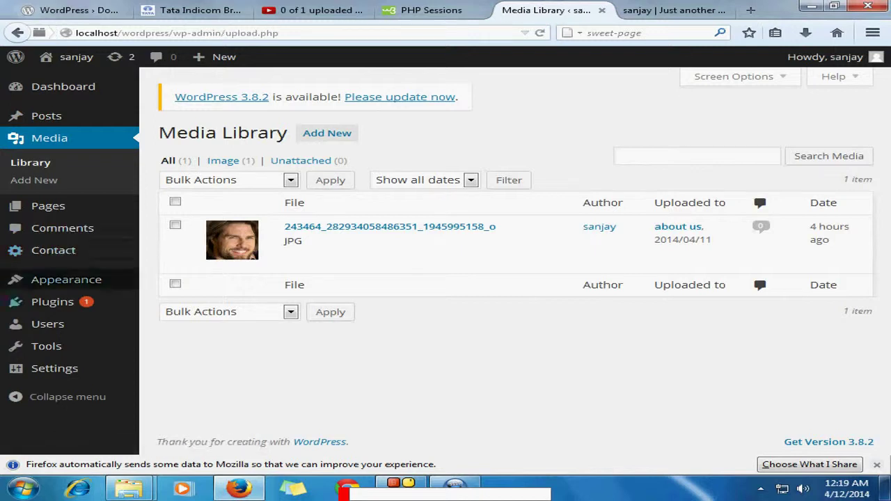
click(48, 206)
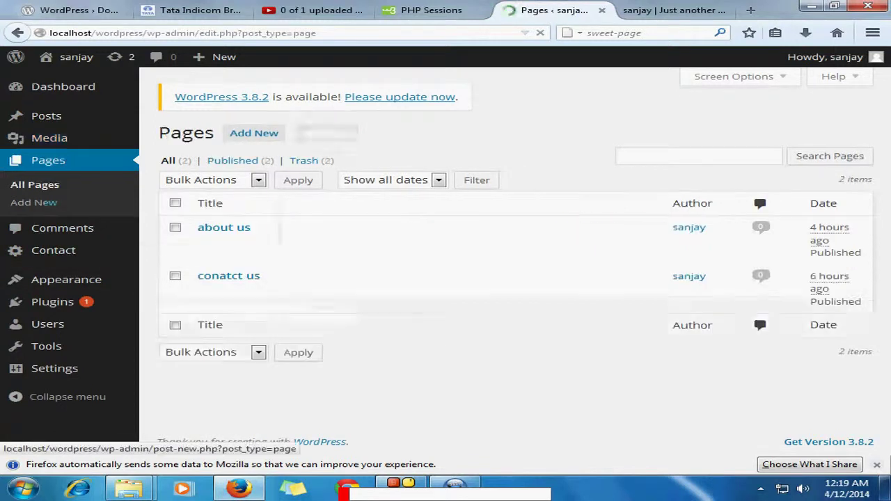
click(254, 133)
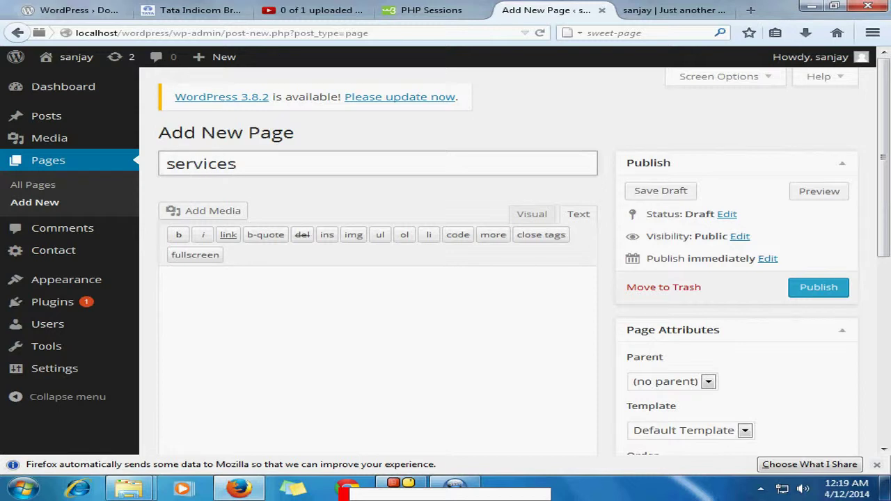
click(169, 279)
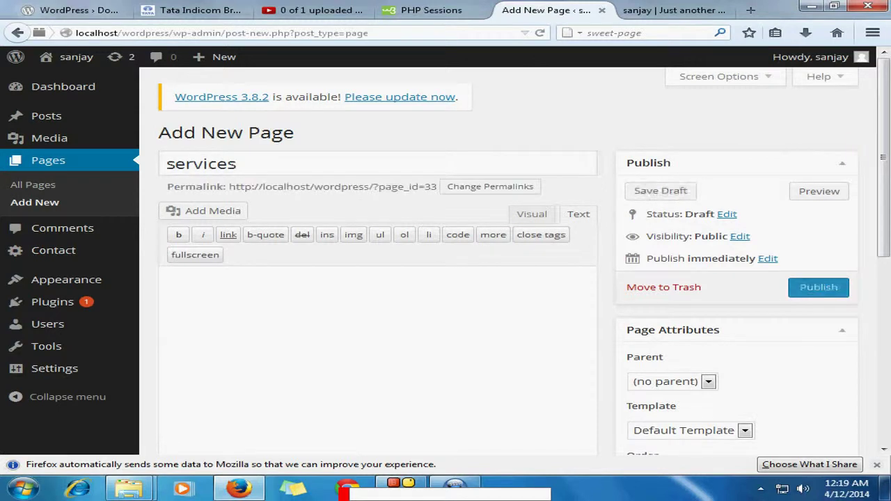
click(819, 288)
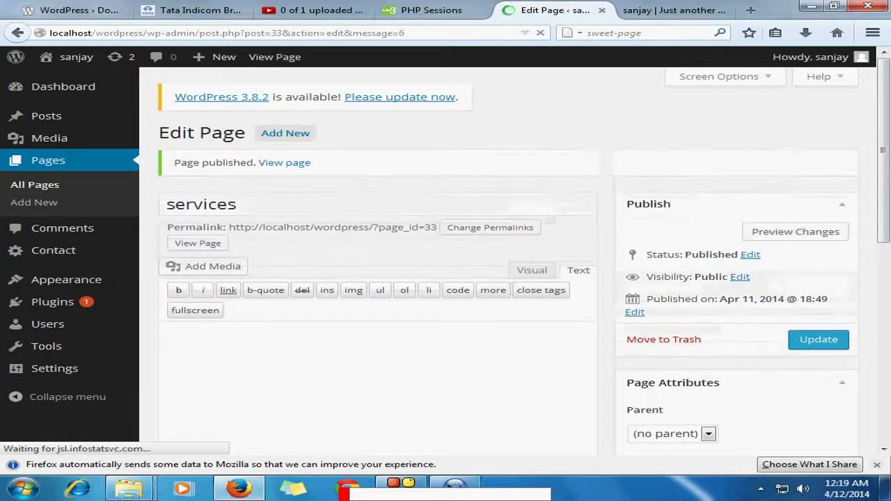
Step: Reopen the menu editor, refresh the site's front page to look for the services page in the navigation bar, and return to the editor
scroll(508, 279, down, 2)
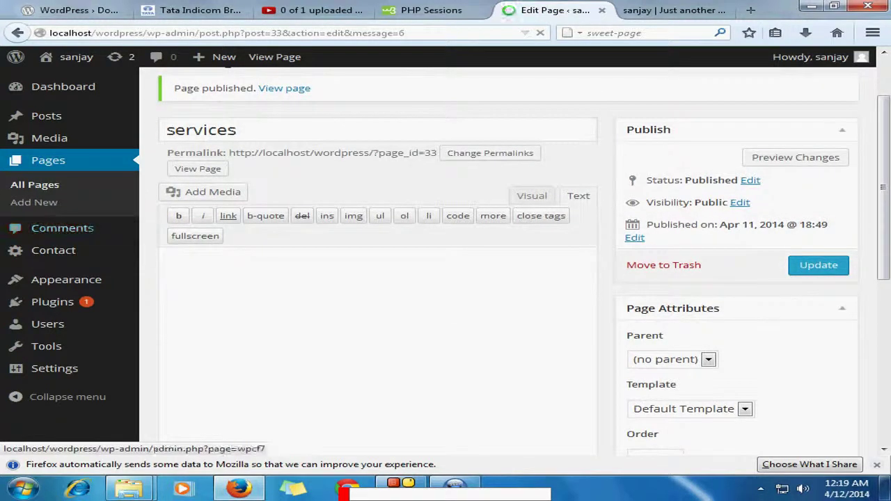
mouse_move(66, 279)
click(170, 335)
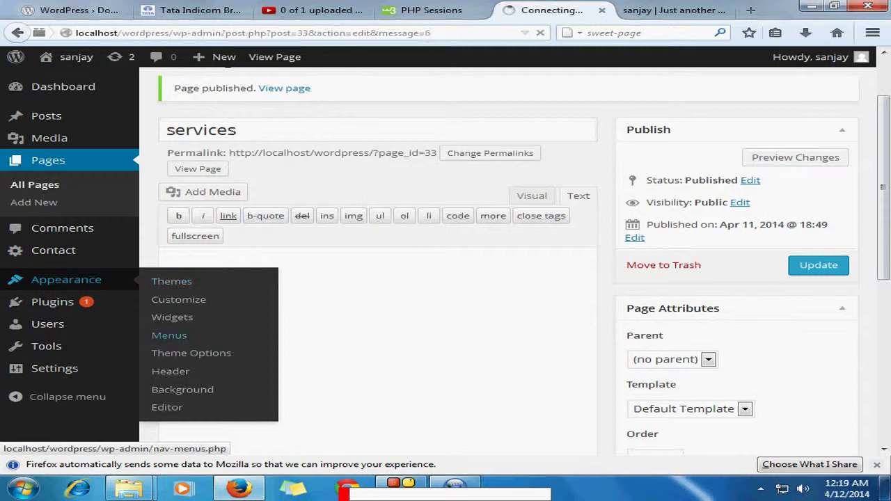
click(672, 10)
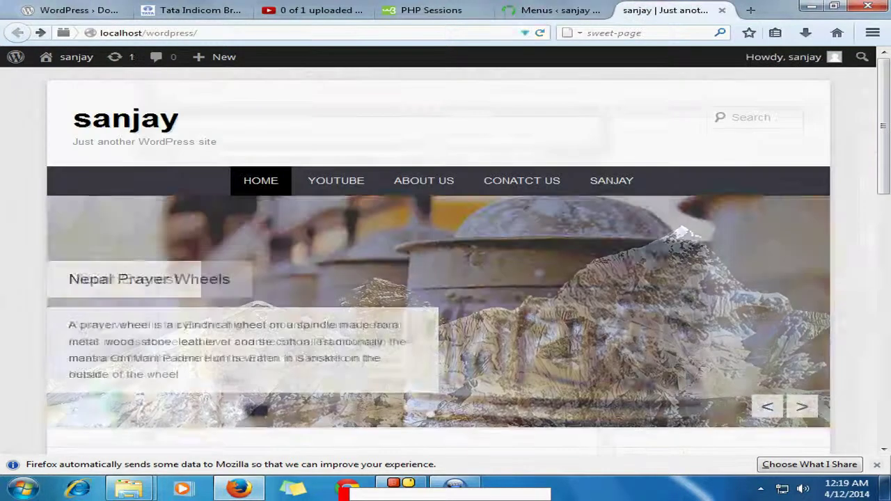
key(F5)
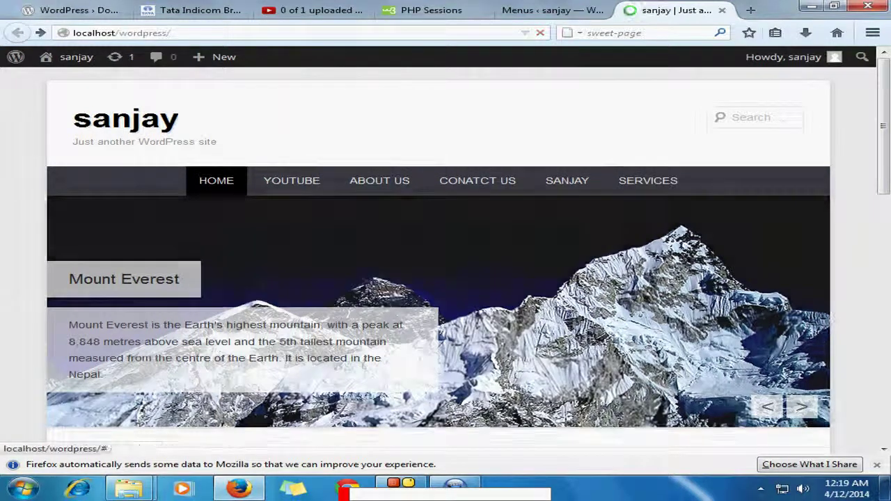
key(ctrl+shift+Tab)
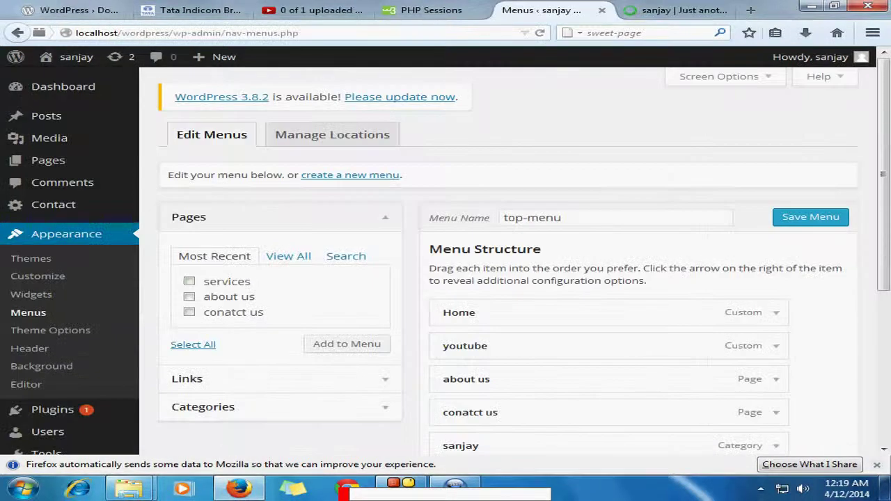
Step: Examine the item order in top-menu's structure and its settings for automatically added pages and theme location
drag(883, 174, 883, 197)
scroll(445, 265, up, 1)
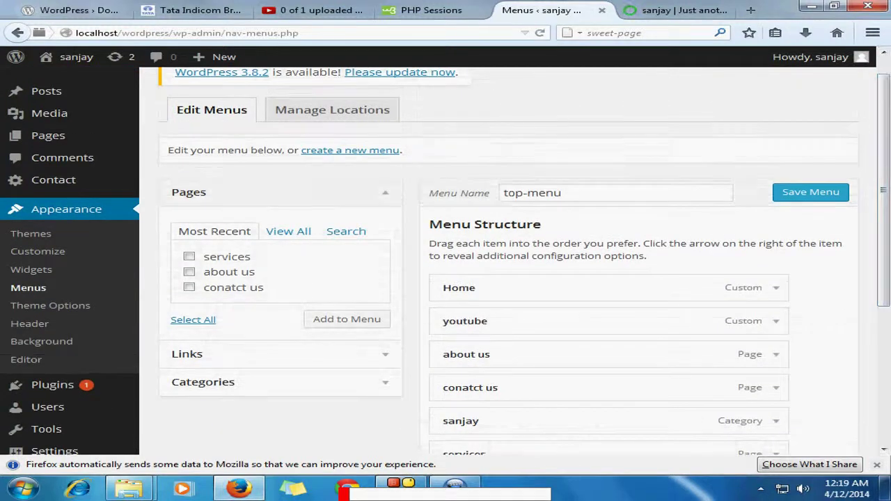
scroll(446, 264, down, 4)
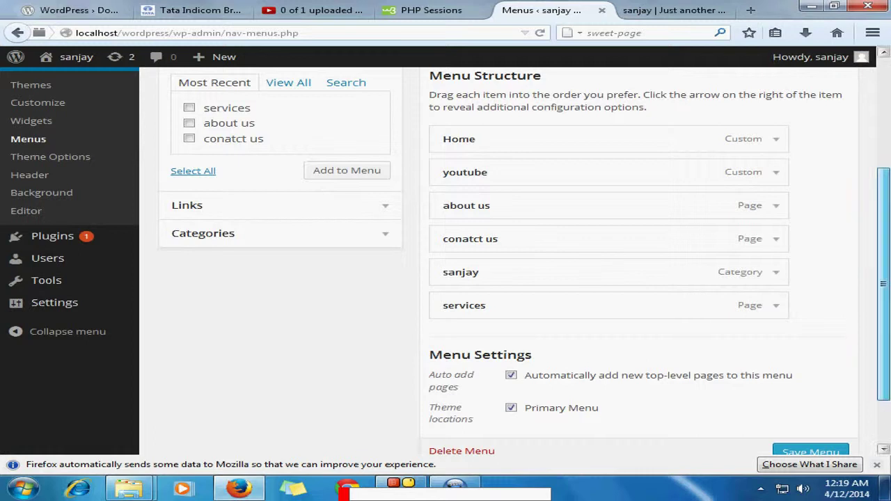
scroll(446, 261, down, 2)
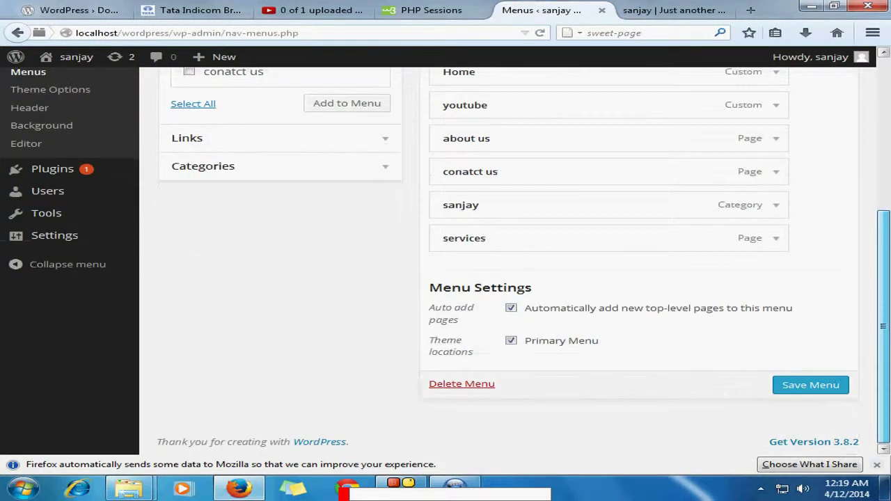
scroll(446, 257, up, 3)
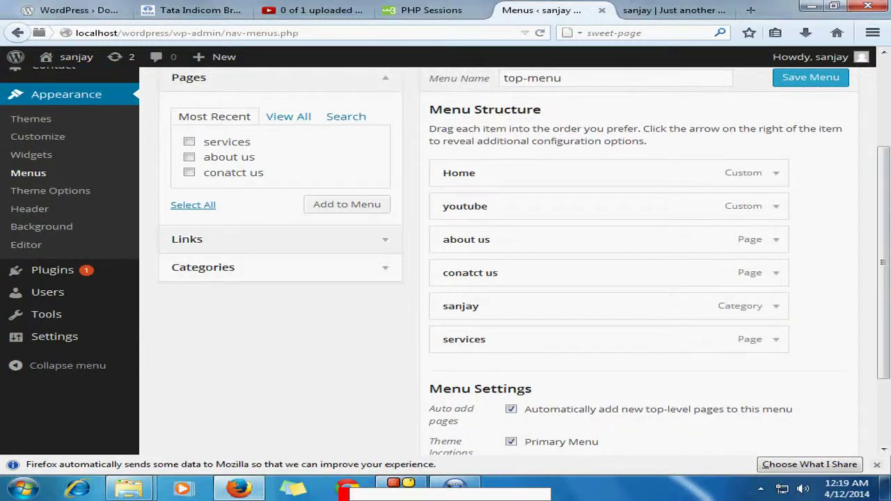
scroll(446, 261, up, 4)
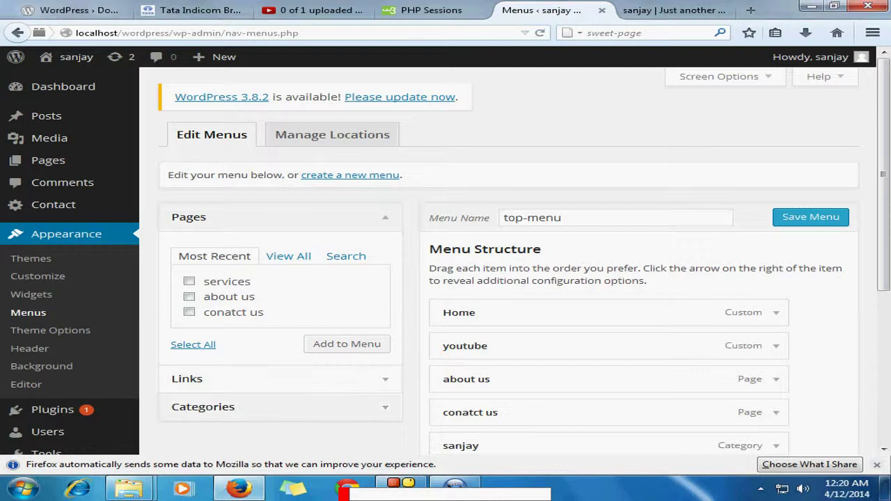
scroll(605, 313, down, 5)
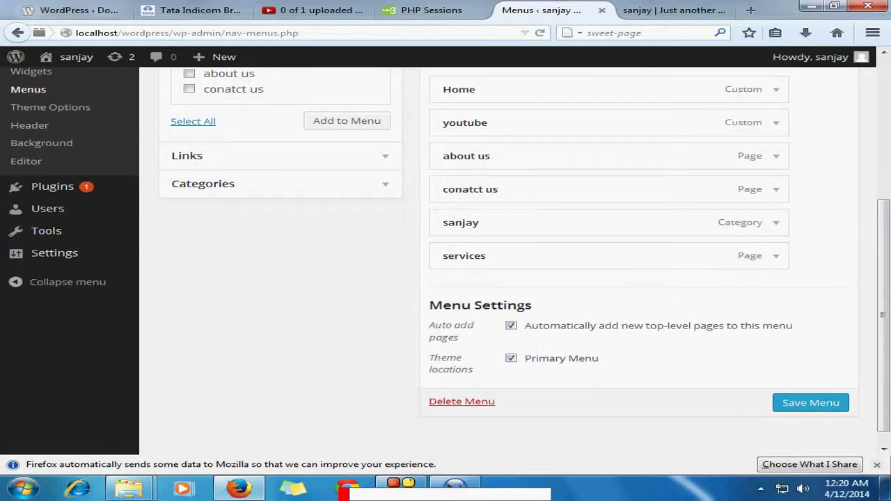
scroll(605, 313, up, 1)
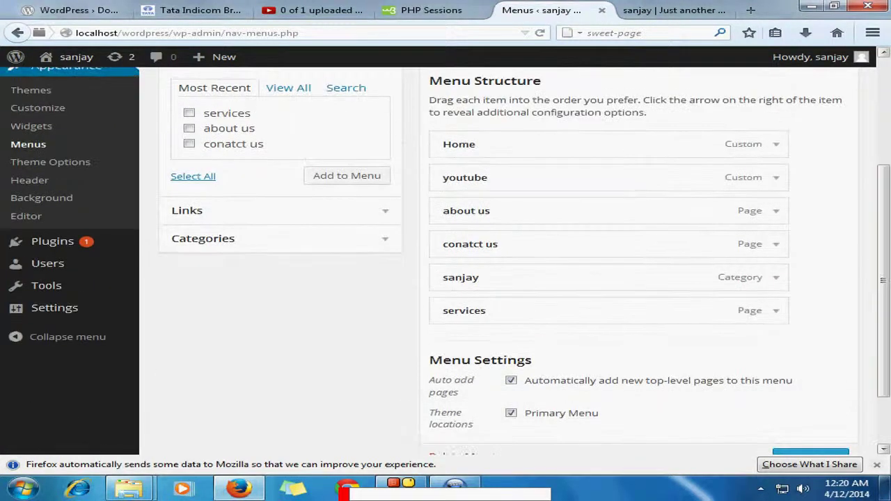
scroll(606, 313, up, 1)
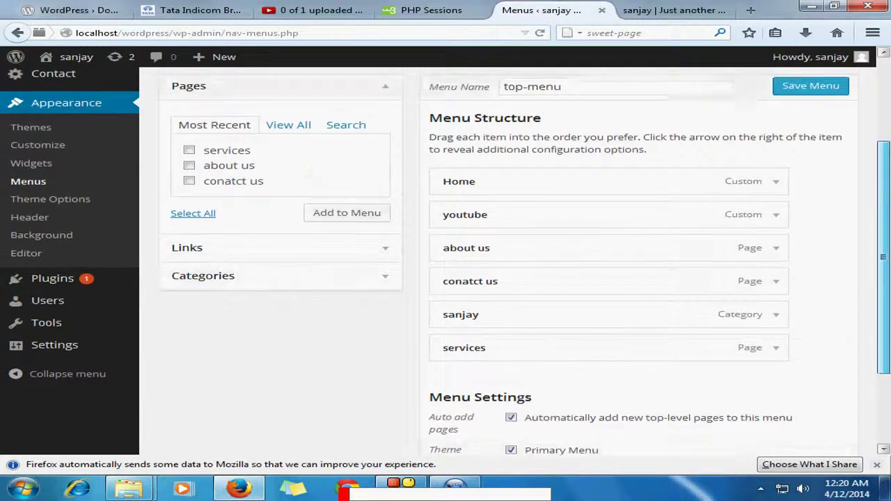
scroll(606, 314, down, 3)
scroll(606, 279, up, 3)
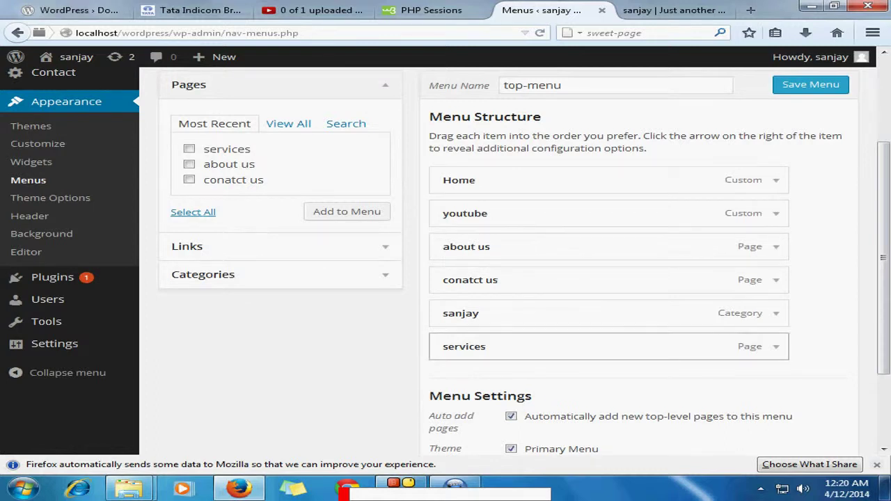
Step: Reorder top-menu so services follows Home, with about us, the category item, youtube and conatct us after it
drag(487, 346, 487, 213)
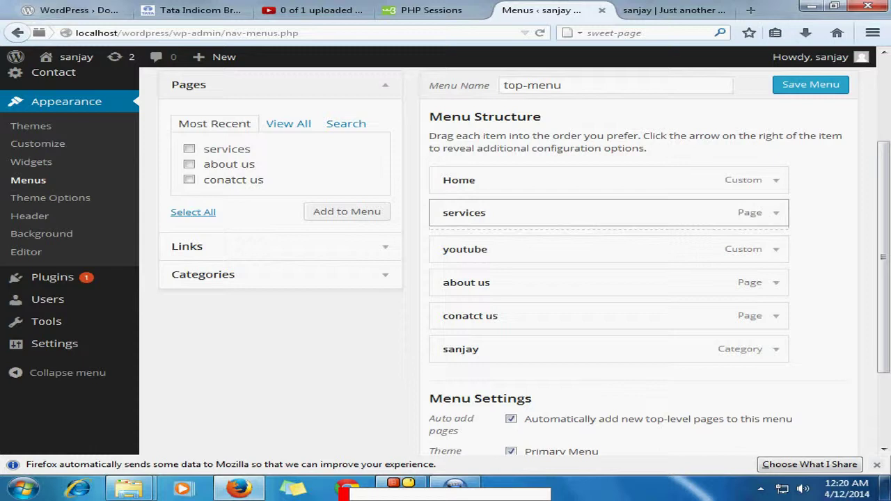
mouse_move(488, 213)
mouse_down()
mouse_move(515, 212)
mouse_move(486, 212)
mouse_up()
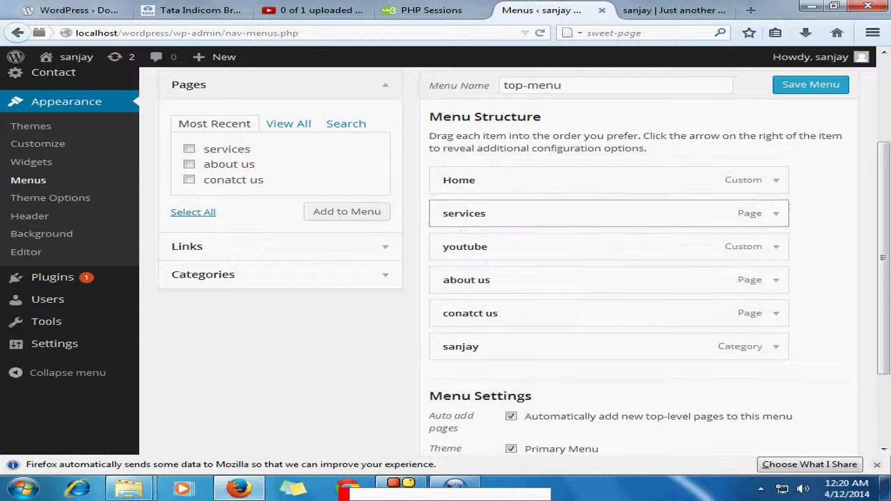
drag(488, 280, 486, 245)
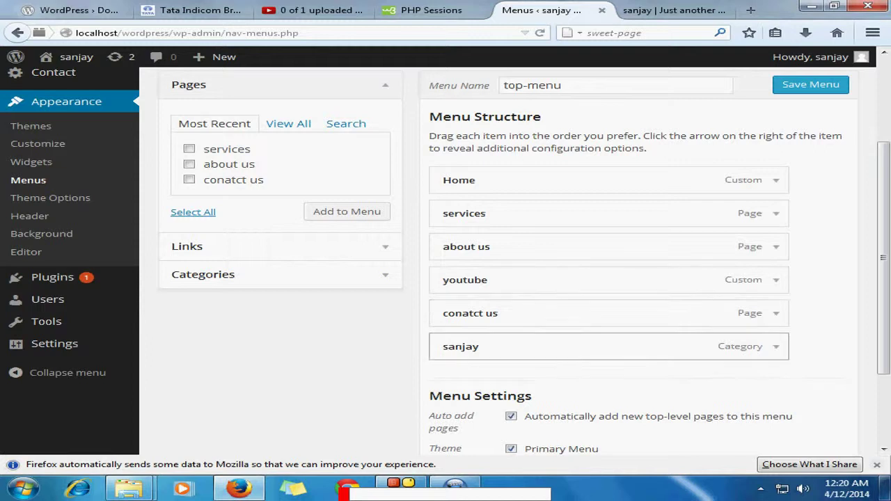
drag(486, 346, 487, 280)
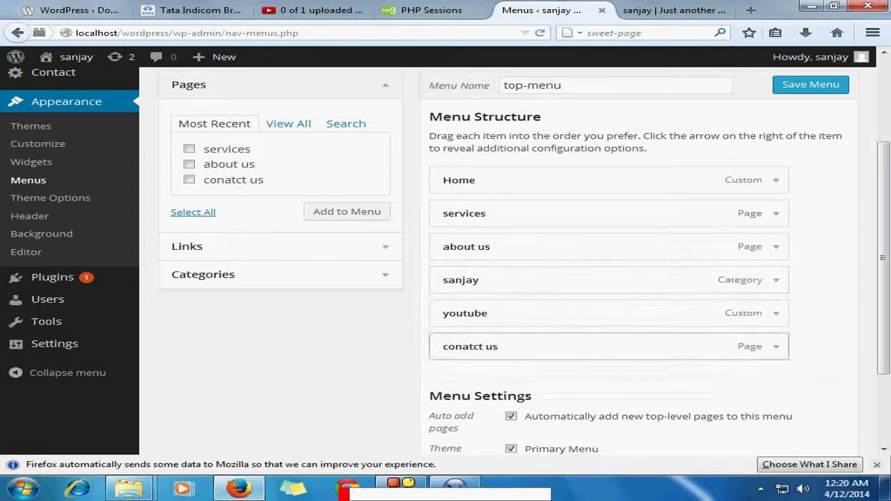
Step: Nest the category item and the youtube link as sub items under services in the menu structure
scroll(488, 346, up, 2)
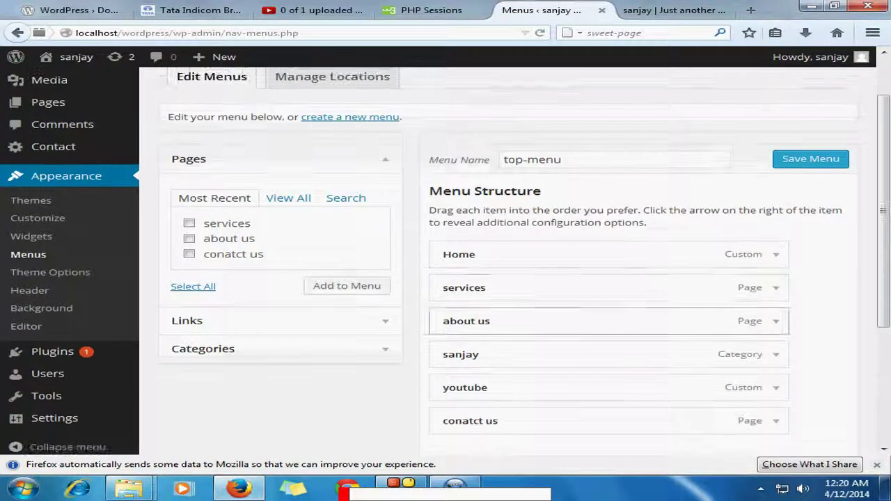
scroll(487, 279, down, 5)
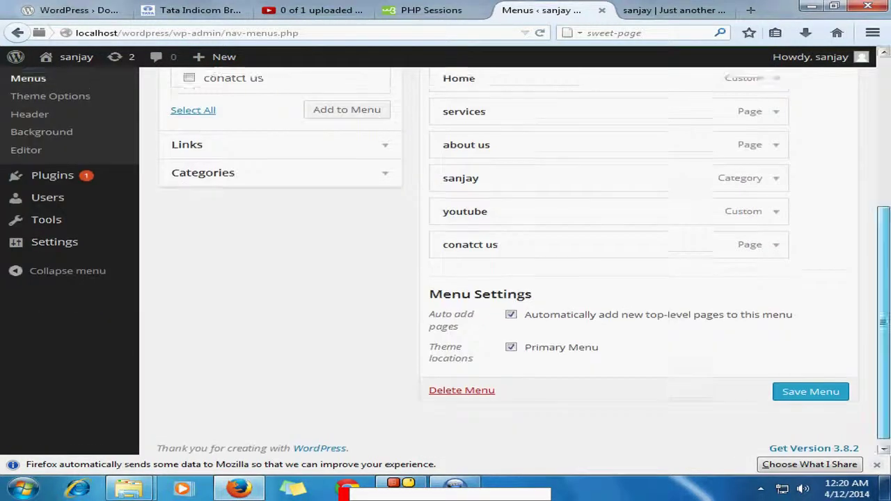
scroll(446, 260, up, 5)
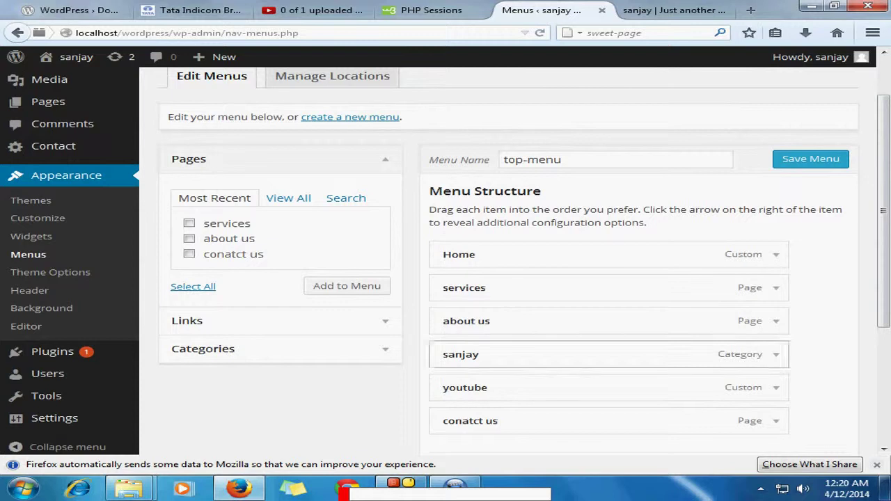
drag(487, 355, 497, 316)
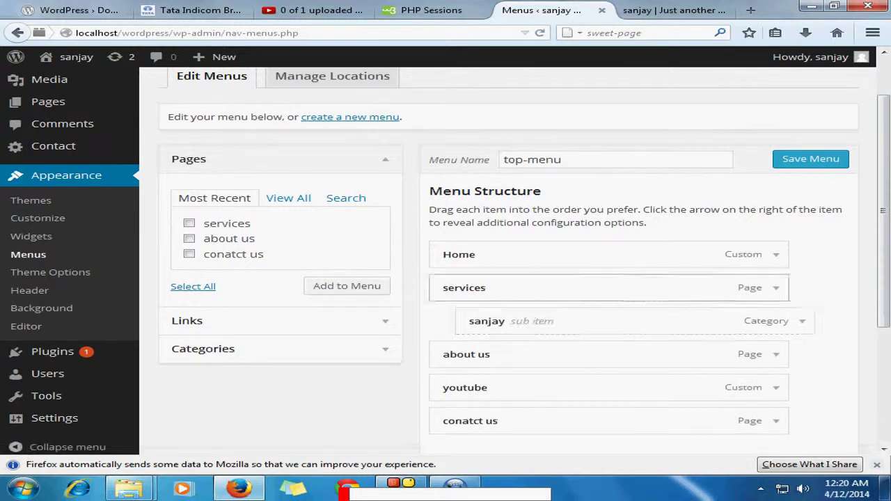
drag(465, 388, 494, 352)
Step: Try nesting the about us page beneath the youtube sub item, and move it back to the top level
scroll(751, 352, down, 2)
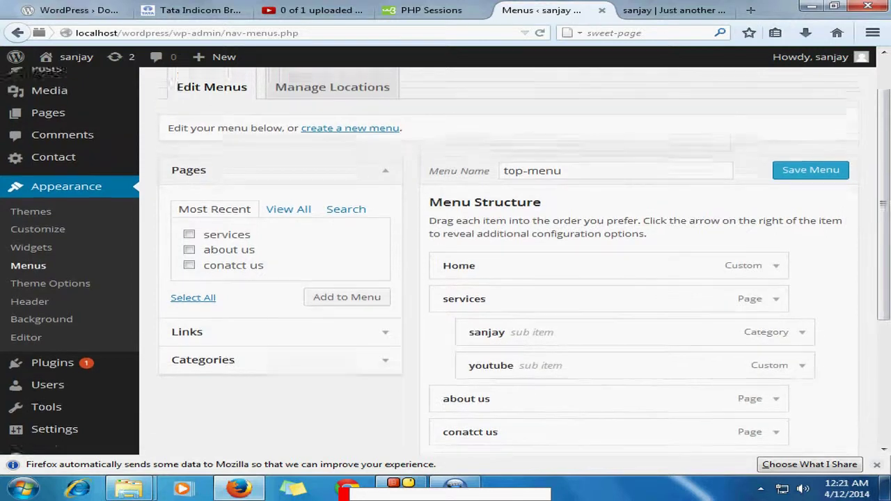
scroll(751, 282, up, 2)
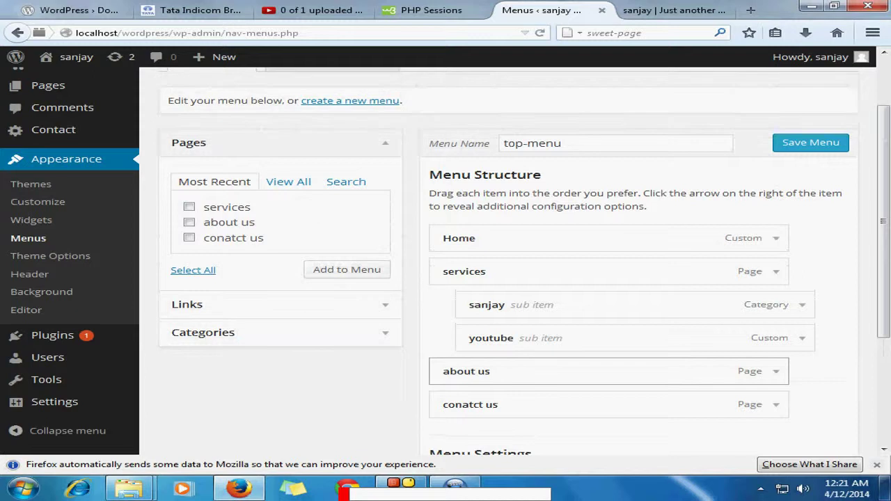
drag(731, 370, 803, 369)
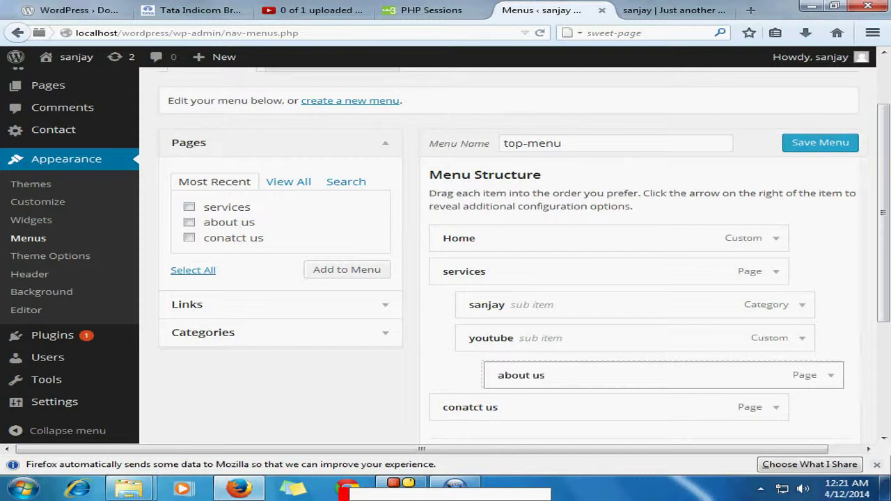
drag(805, 375, 749, 374)
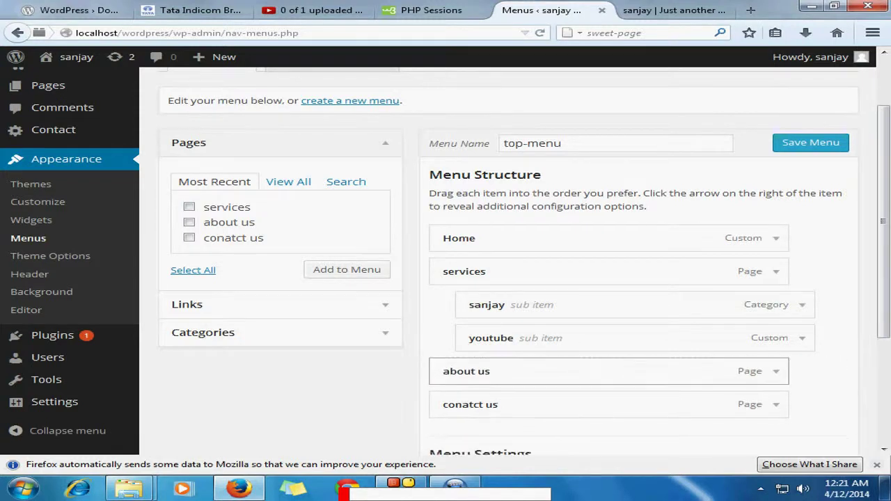
scroll(445, 261, down, 3)
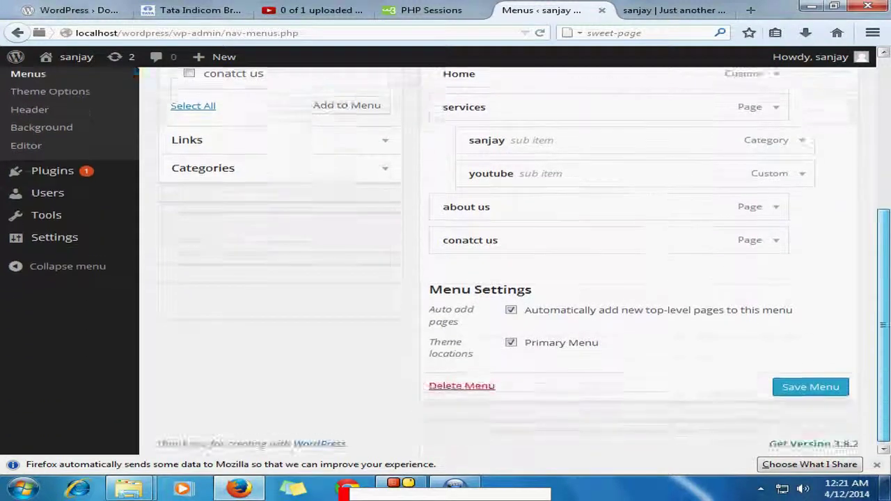
scroll(446, 262, up, 5)
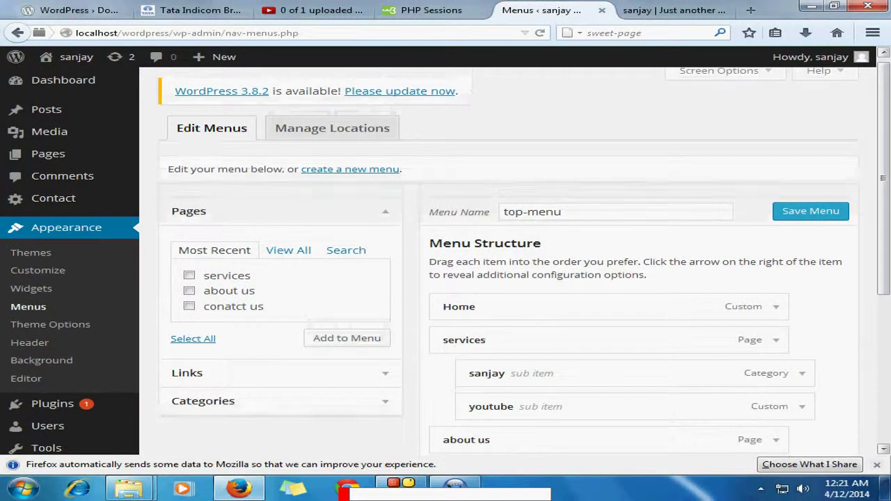